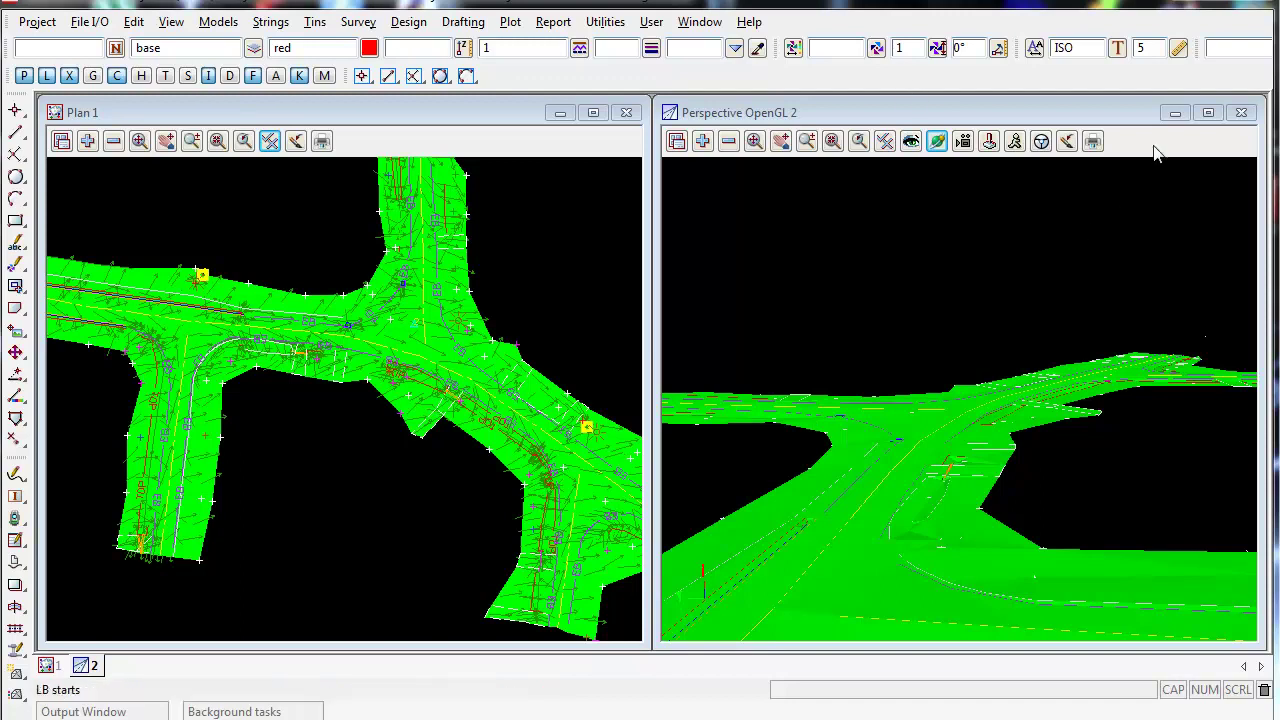
- Close Perspective OpenGL 2, maximise Plan 1, and turn off the solid green TIN fill
{"action": "left_click", "coordinate": [1175, 113]}
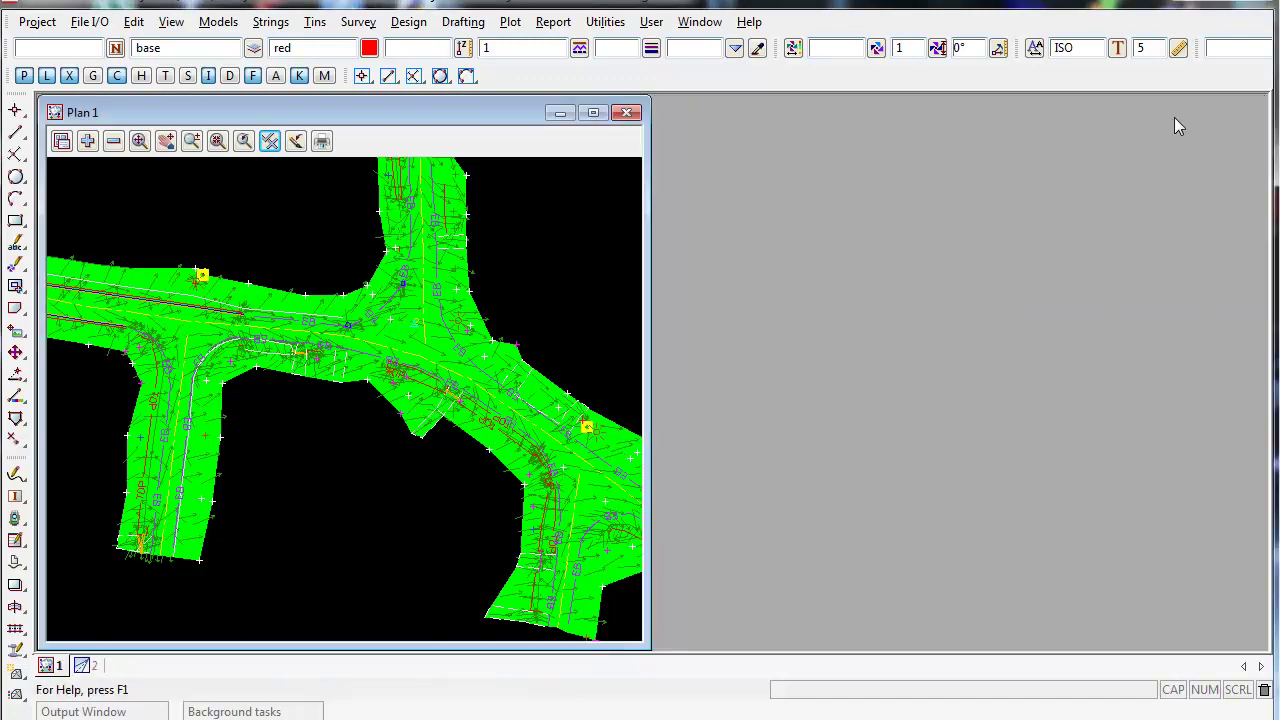
{"action": "left_click", "coordinate": [596, 113]}
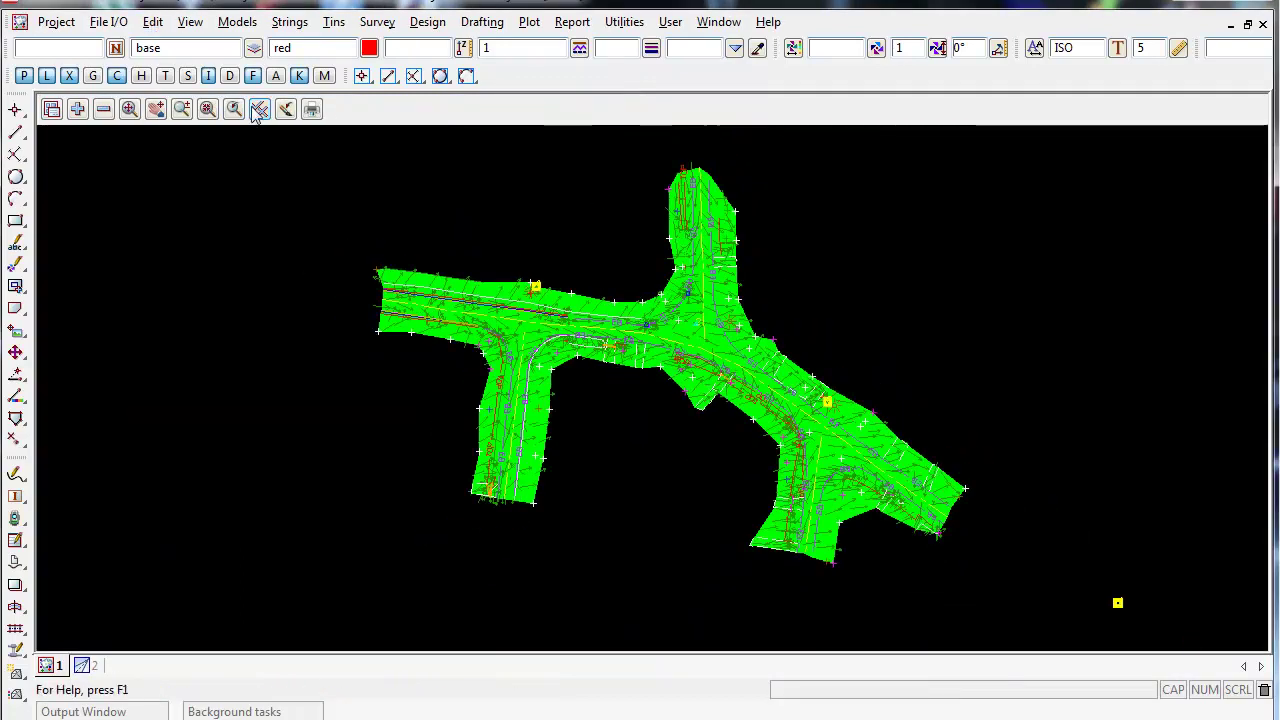
{"action": "left_click", "coordinate": [259, 108]}
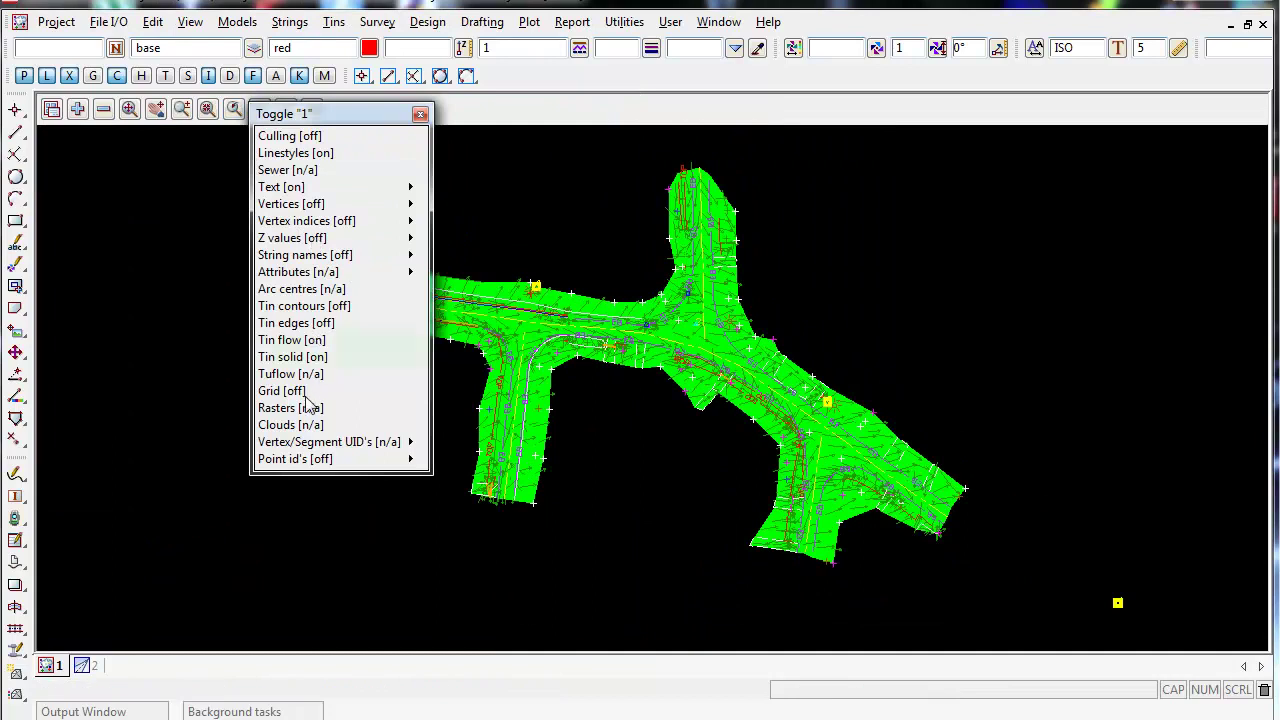
{"action": "left_click", "coordinate": [297, 360]}
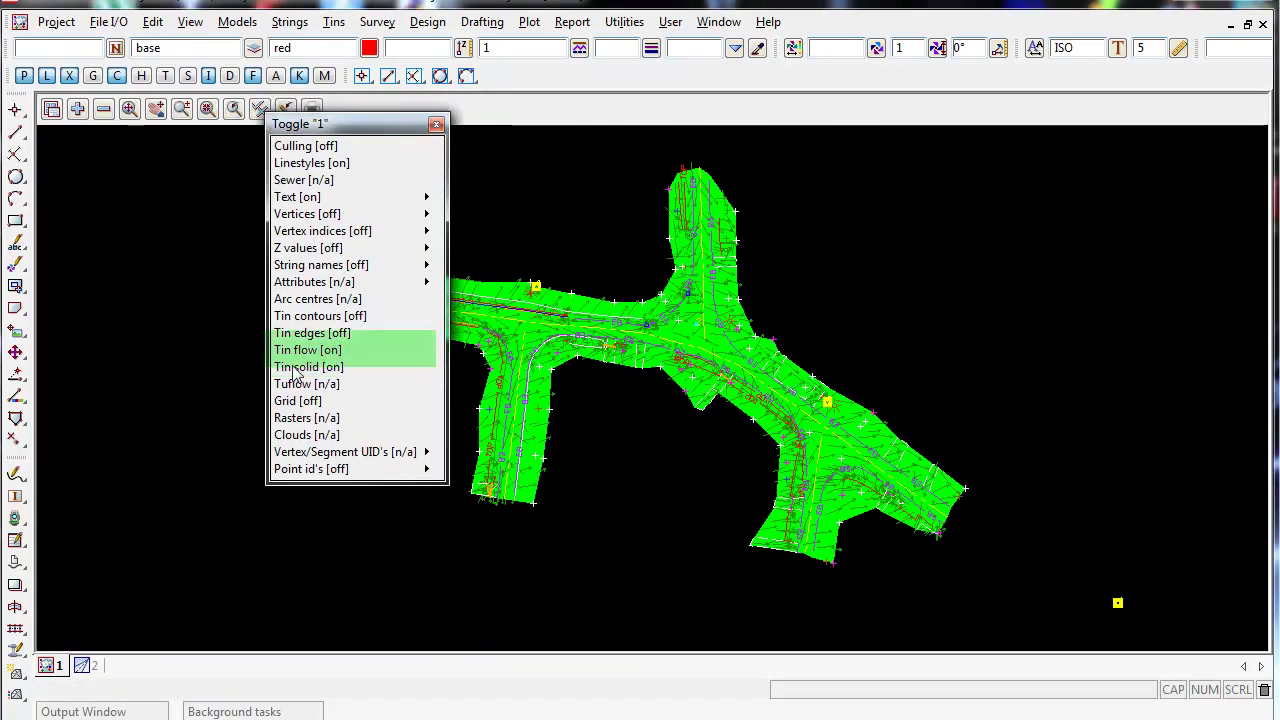
{"action": "left_click", "coordinate": [297, 368]}
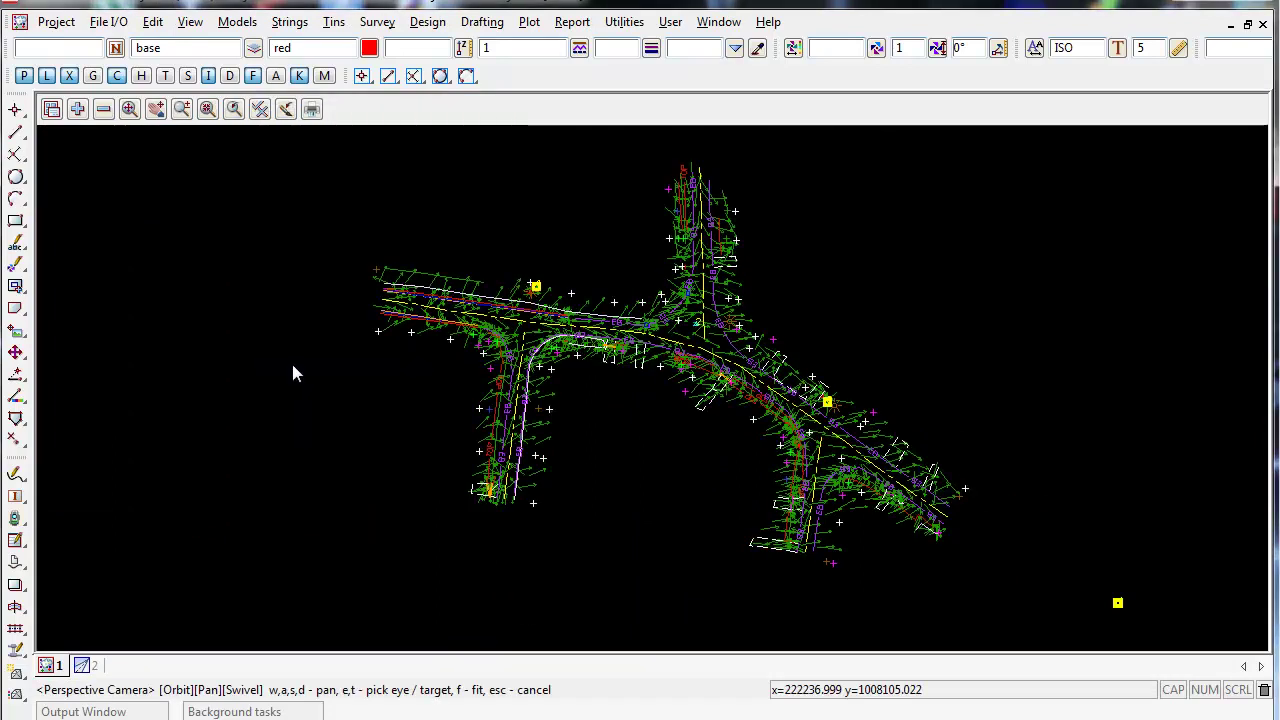
- Turn off the TIN flow arrows and orbit to inspect the triangle wireframe
{"action": "left_click", "coordinate": [259, 110]}
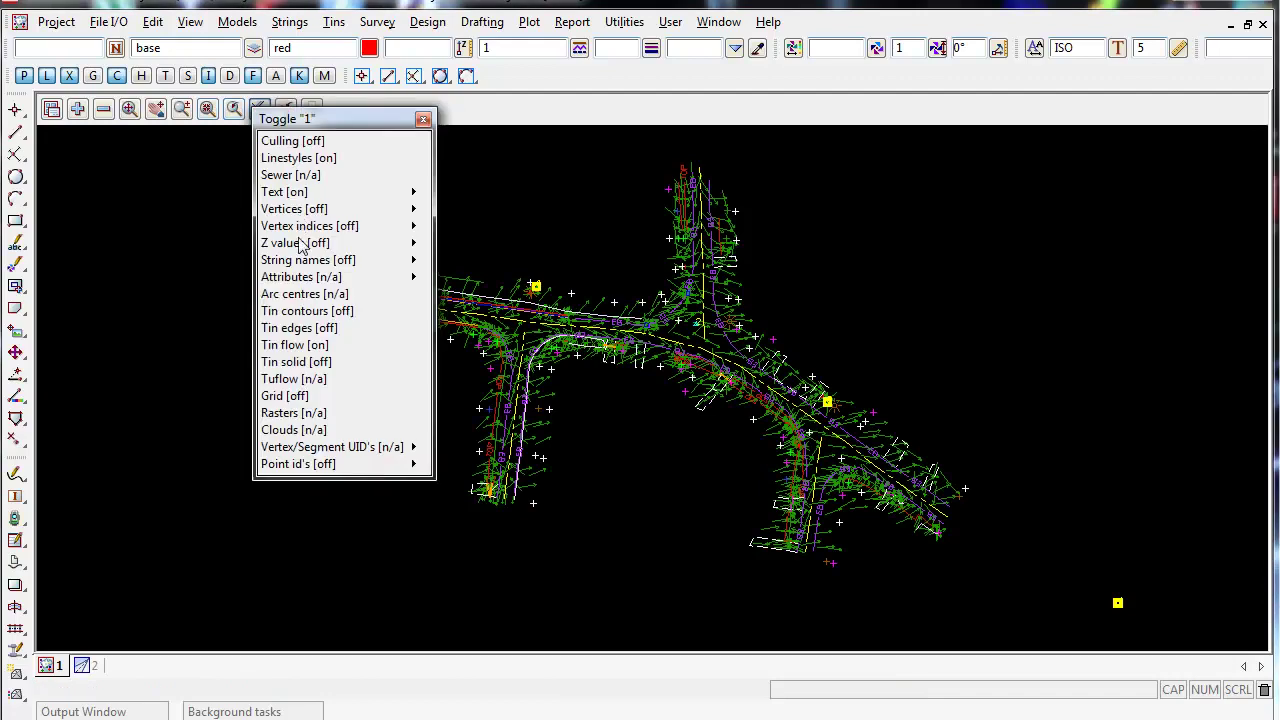
{"action": "left_click", "coordinate": [310, 345]}
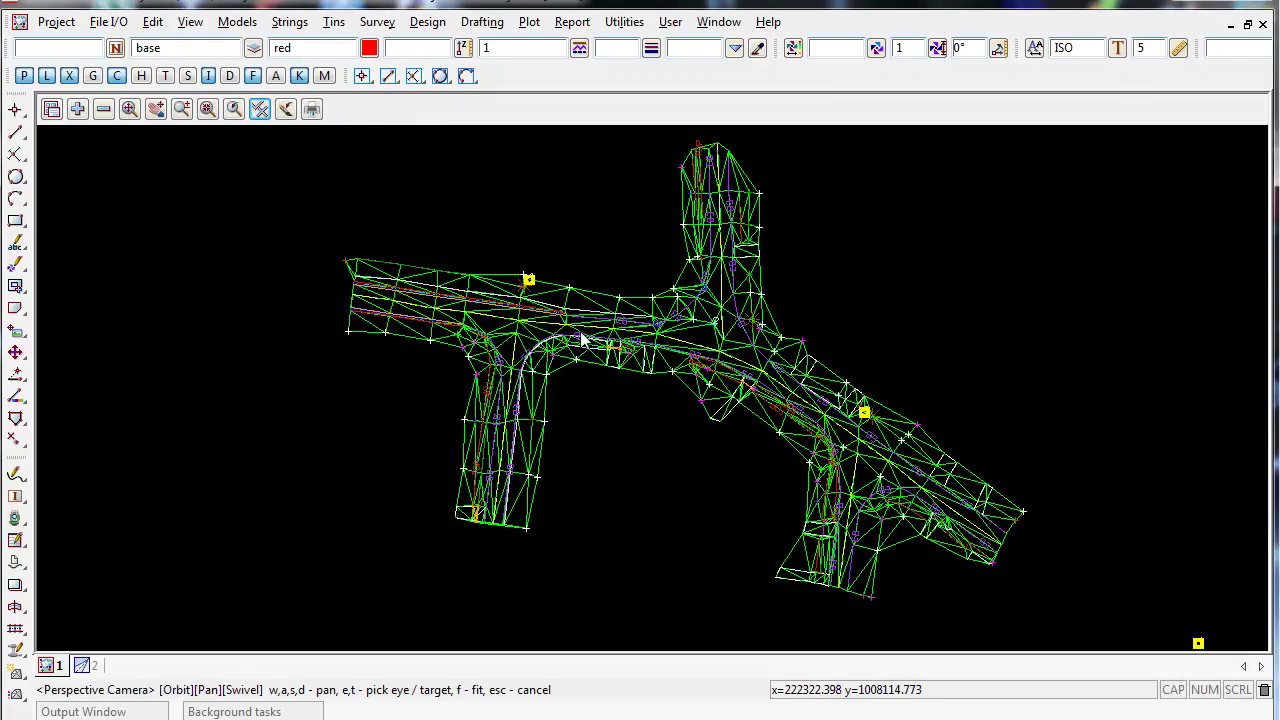
{"action": "left_click_drag", "start_coordinate": [662, 325], "coordinate": [561, 238]}
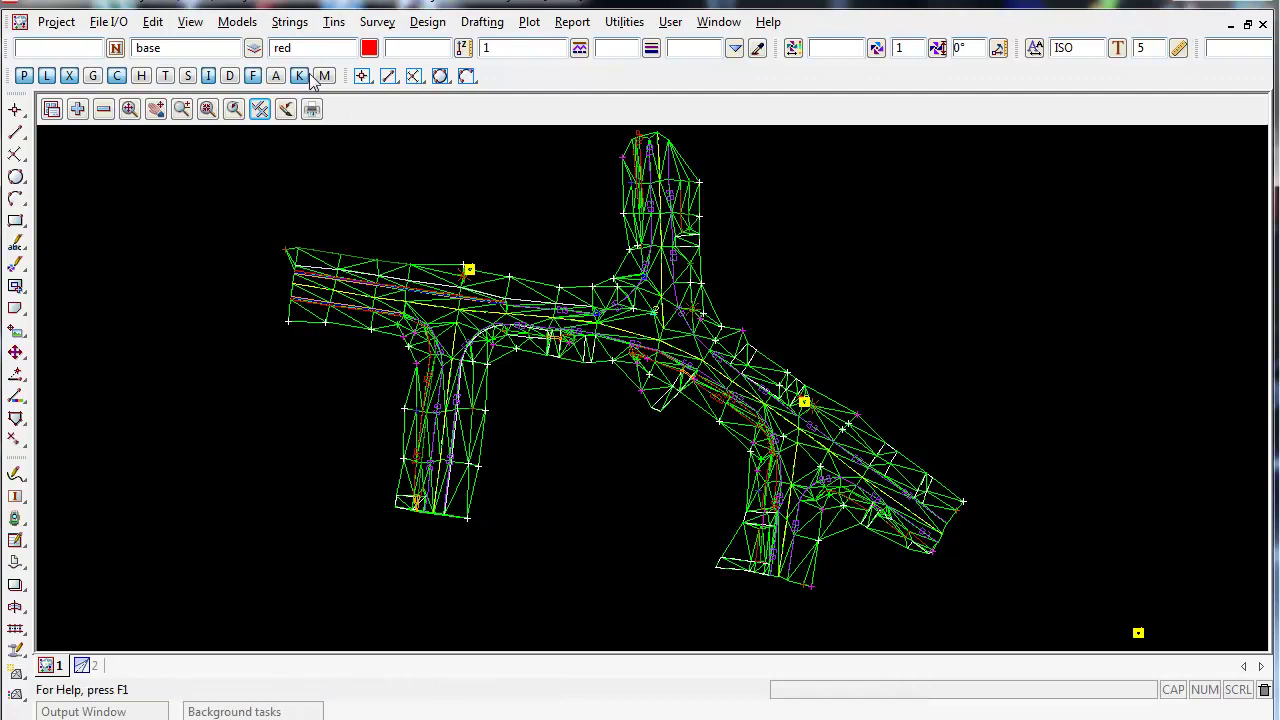
- Start Tins > Boundary and choose Survey as the TIN
{"action": "left_click", "coordinate": [336, 24]}
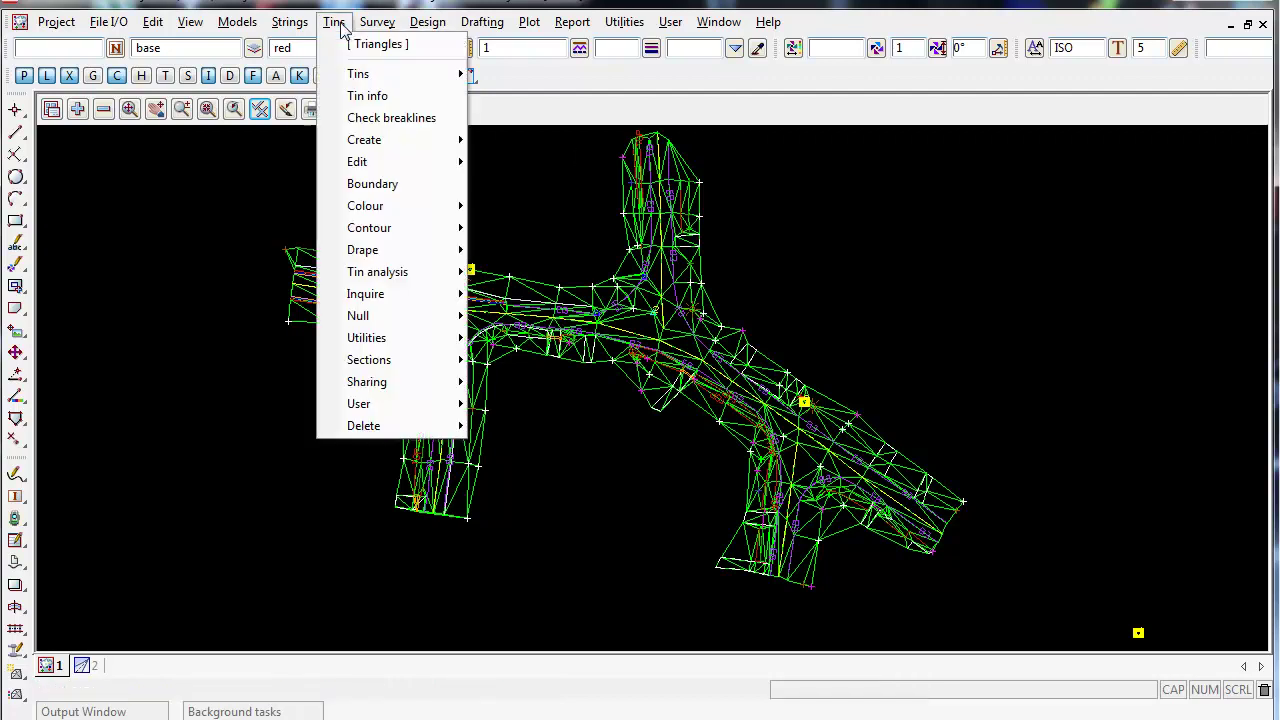
{"action": "left_click", "coordinate": [372, 184]}
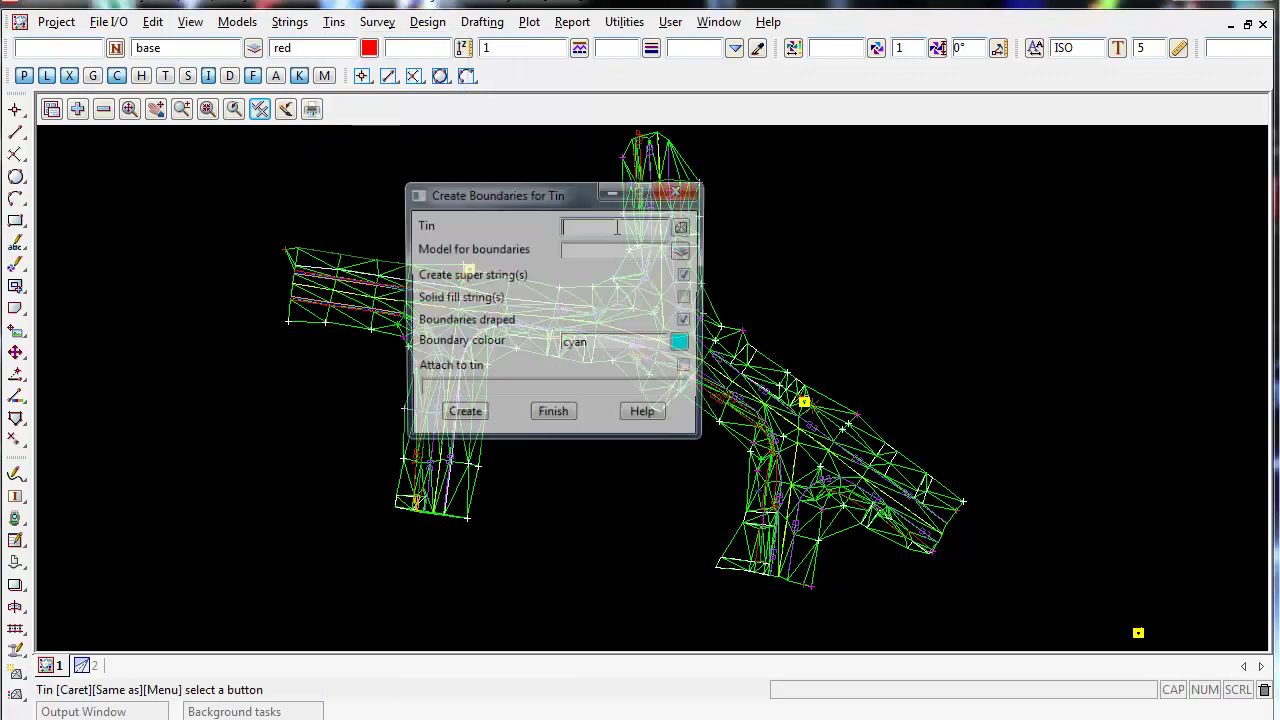
{"action": "left_click_drag", "start_coordinate": [536, 189], "coordinate": [950, 150]}
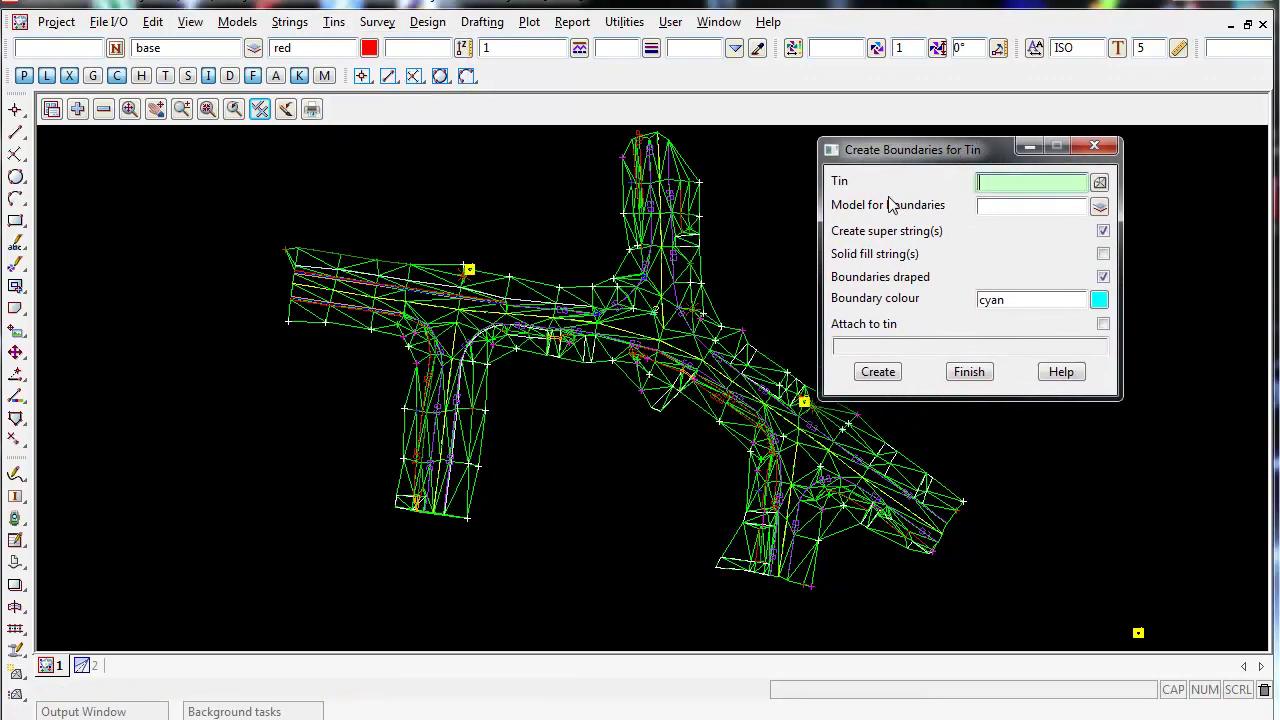
{"action": "left_click", "coordinate": [1100, 182]}
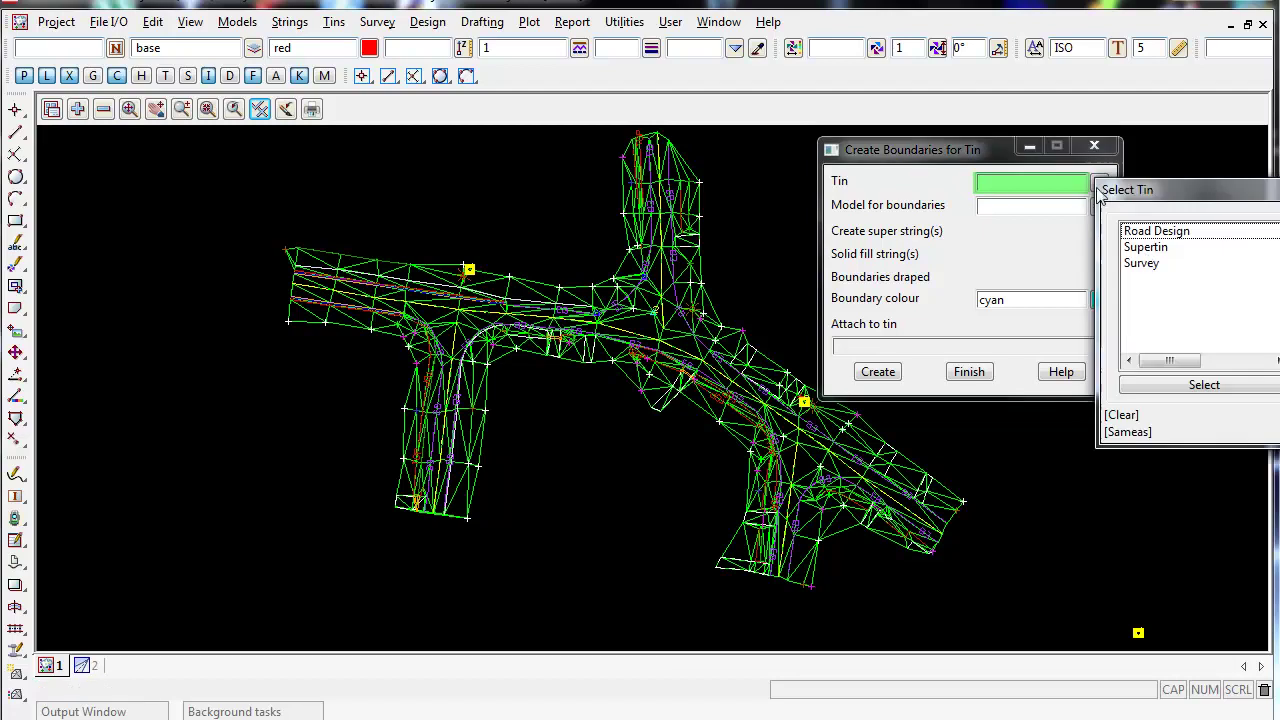
{"action": "double_click", "coordinate": [1148, 265]}
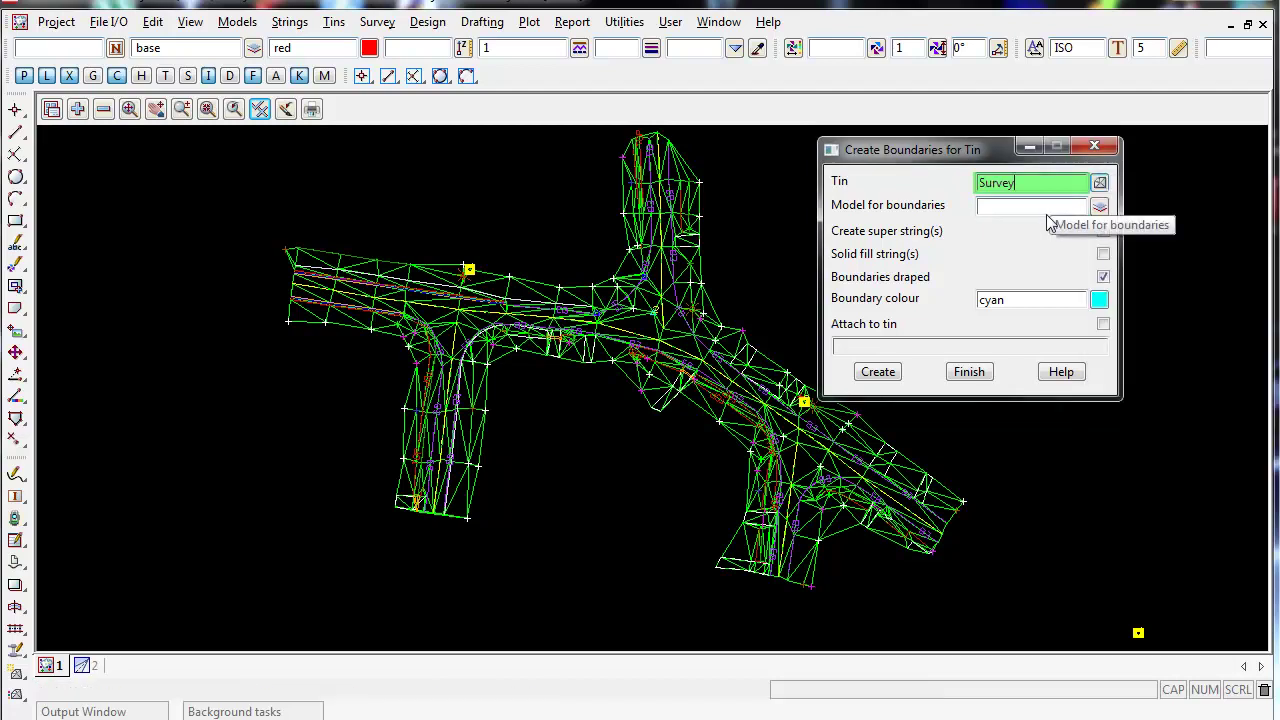
- Name the boundary model 'tin Survey bdy', reusing the copied TIN name Survey
{"action": "left_click_drag", "start_coordinate": [1014, 185], "coordinate": [952, 184]}
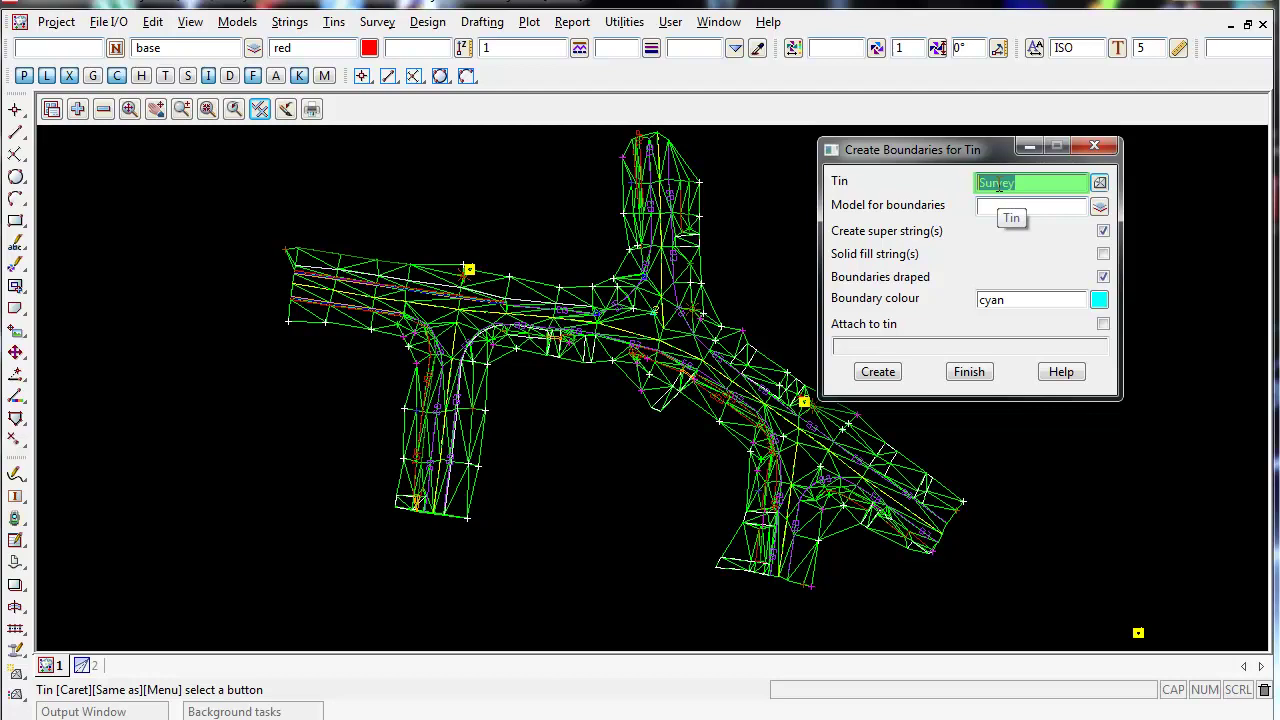
{"action": "right_click", "coordinate": [997, 183]}
{"action": "left_click", "coordinate": [1060, 256]}
{"action": "left_click", "coordinate": [1014, 206]}
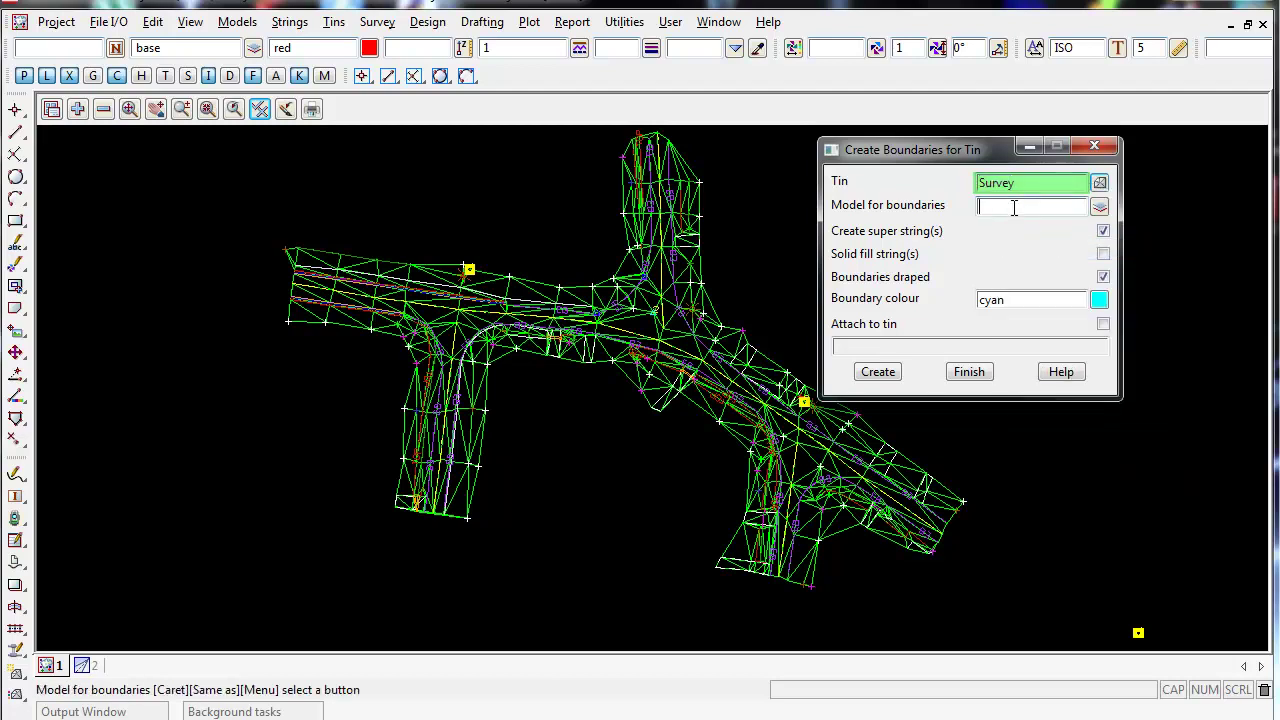
{"action": "right_click", "coordinate": [1014, 206]}
{"action": "left_click", "coordinate": [1060, 295]}
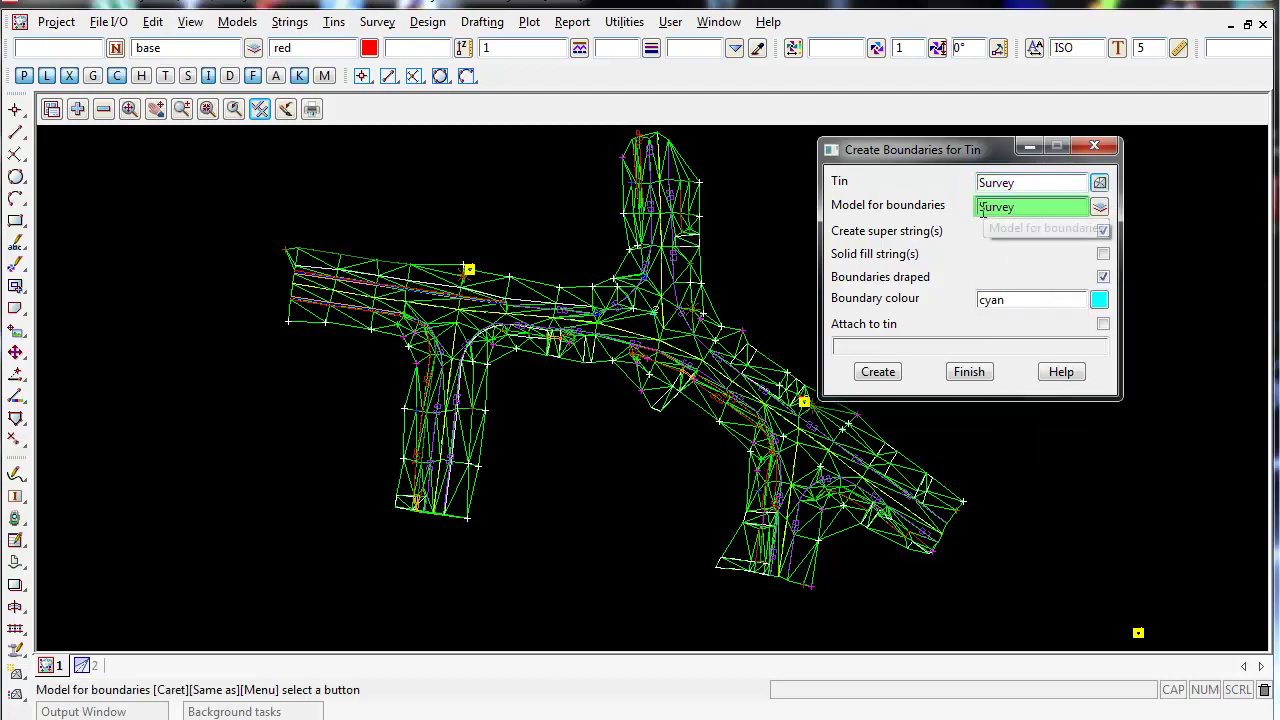
{"action": "type", "text": "tin"}
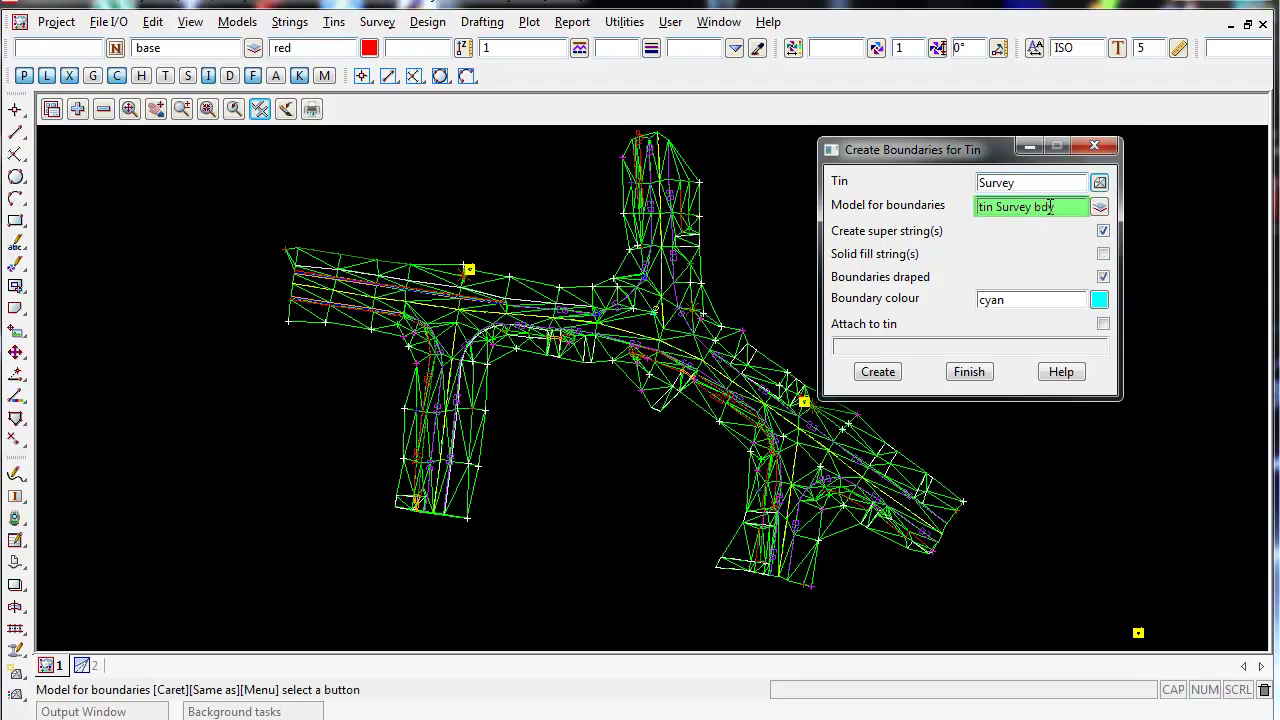
{"action": "left_click_drag", "start_coordinate": [1050, 207], "coordinate": [968, 218]}
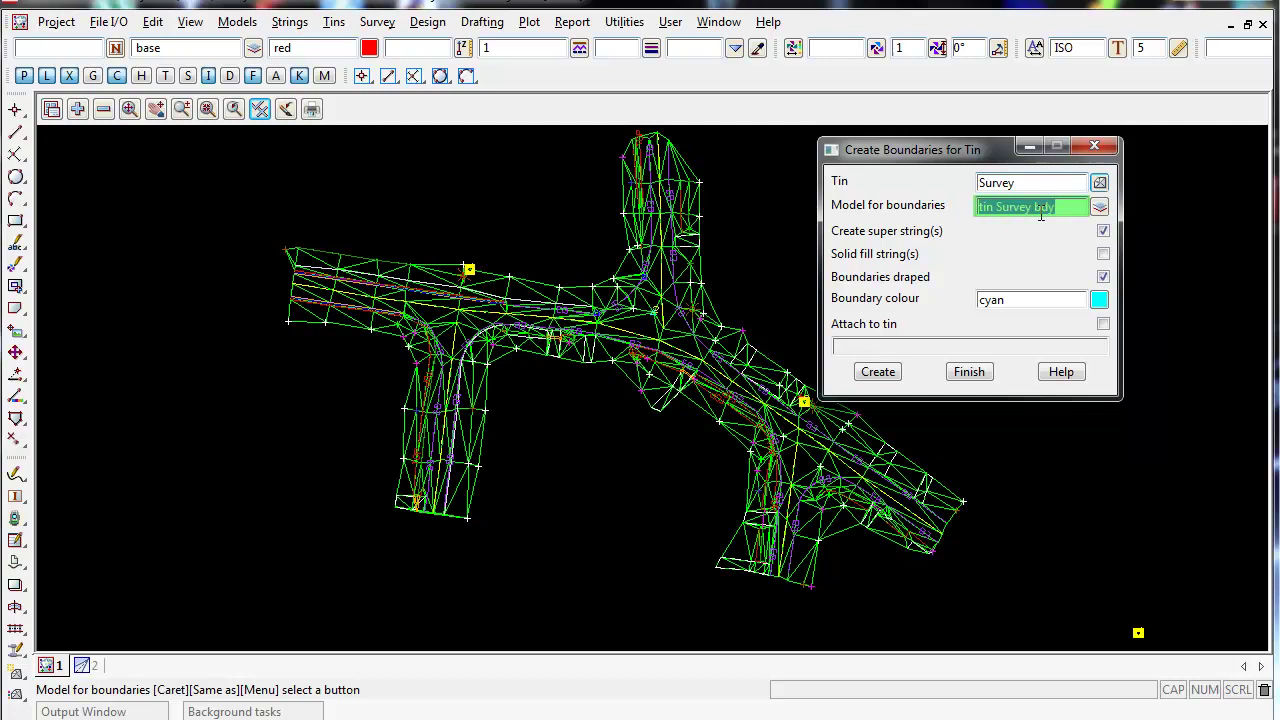
{"action": "key", "text": "End"}
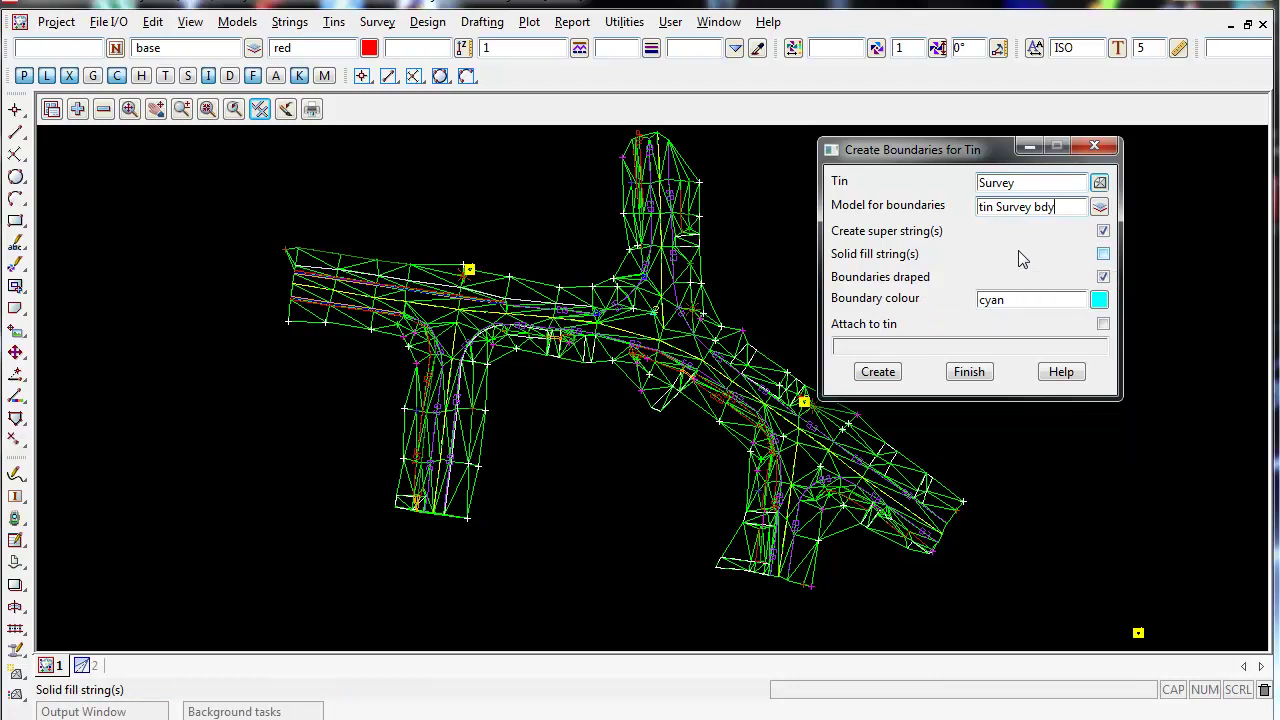
{"action": "left_click", "coordinate": [886, 295]}
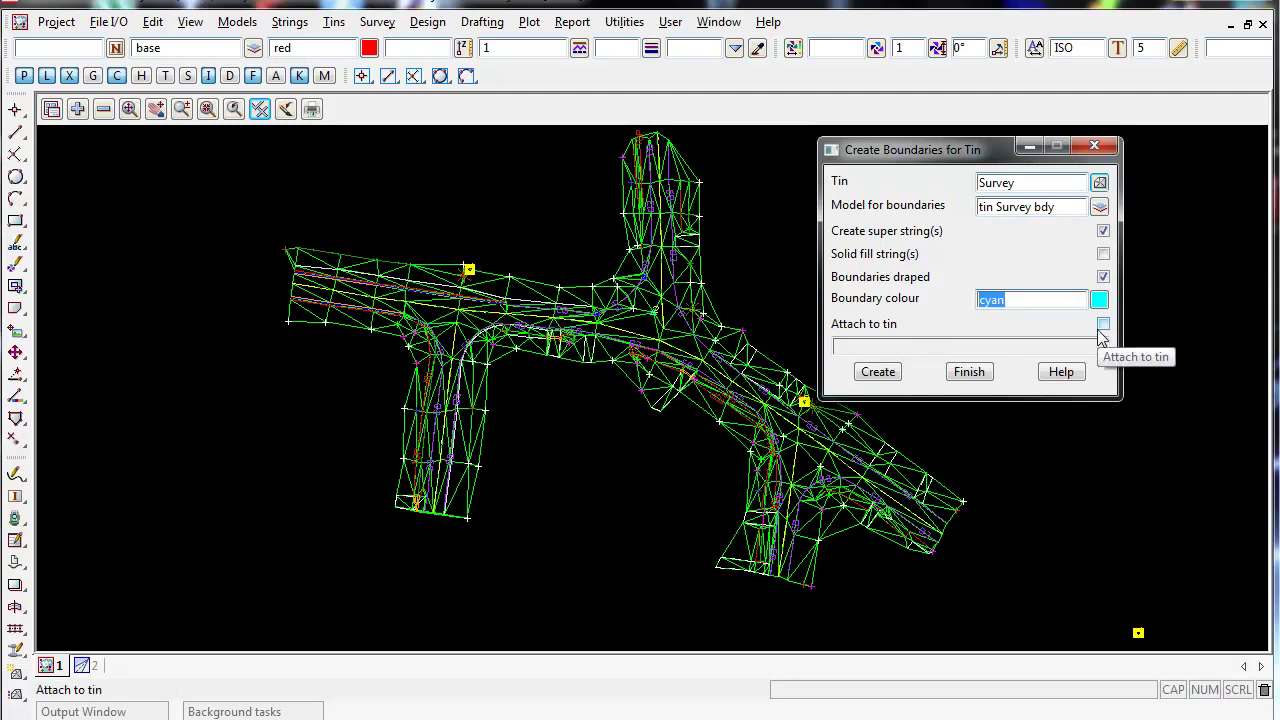
{"action": "key", "text": "shift+Tab"}
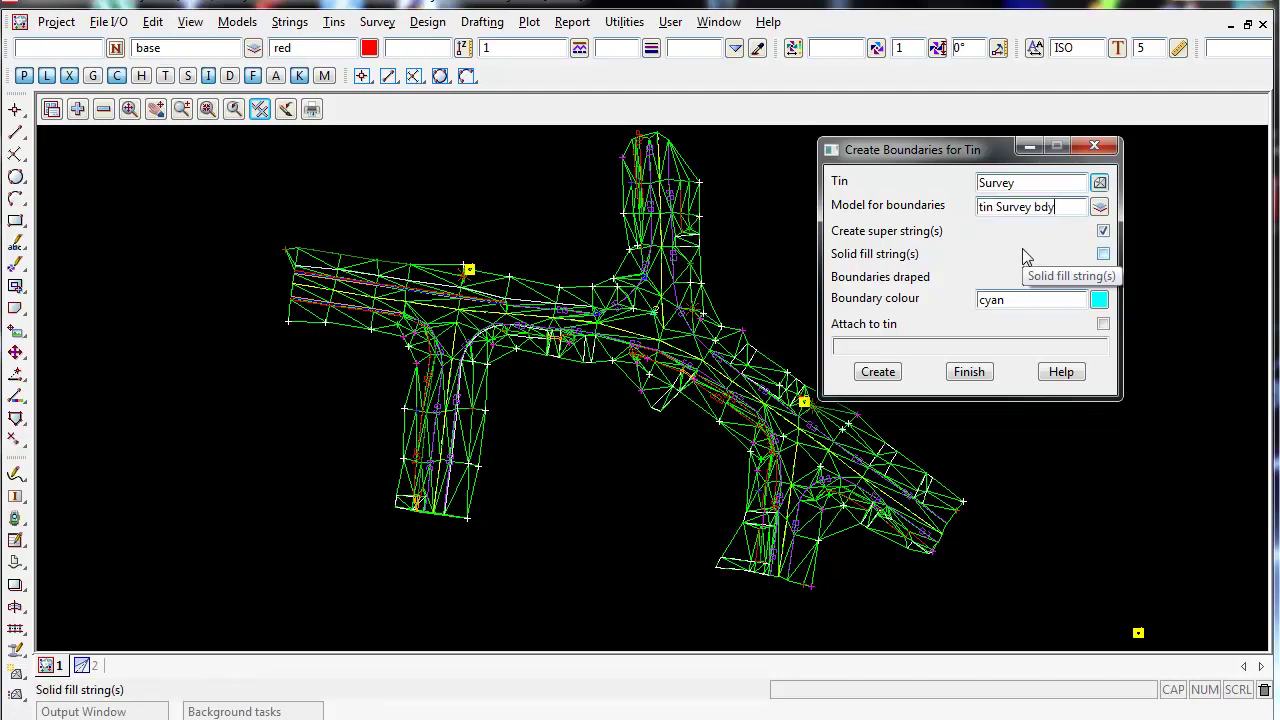
- Create the Survey boundary strings and add the 'tin Survey bdy' model to the plan view
{"action": "left_click", "coordinate": [878, 371]}
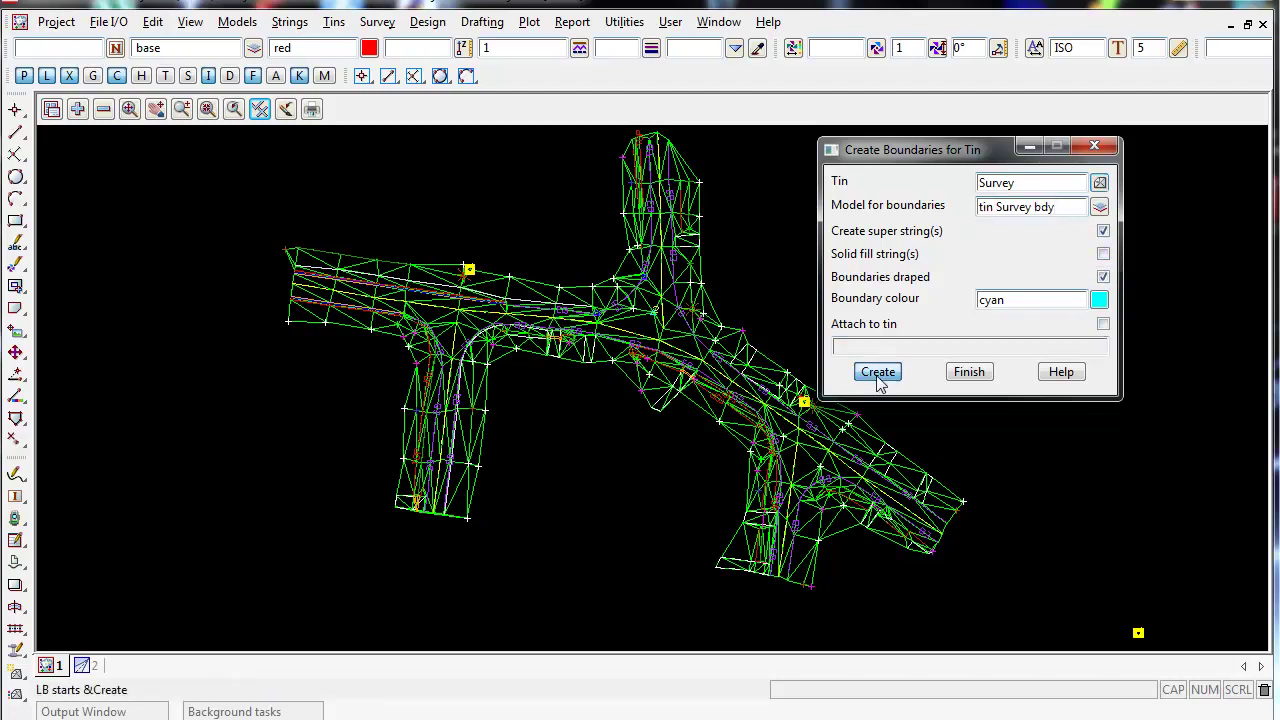
{"action": "left_click", "coordinate": [77, 109]}
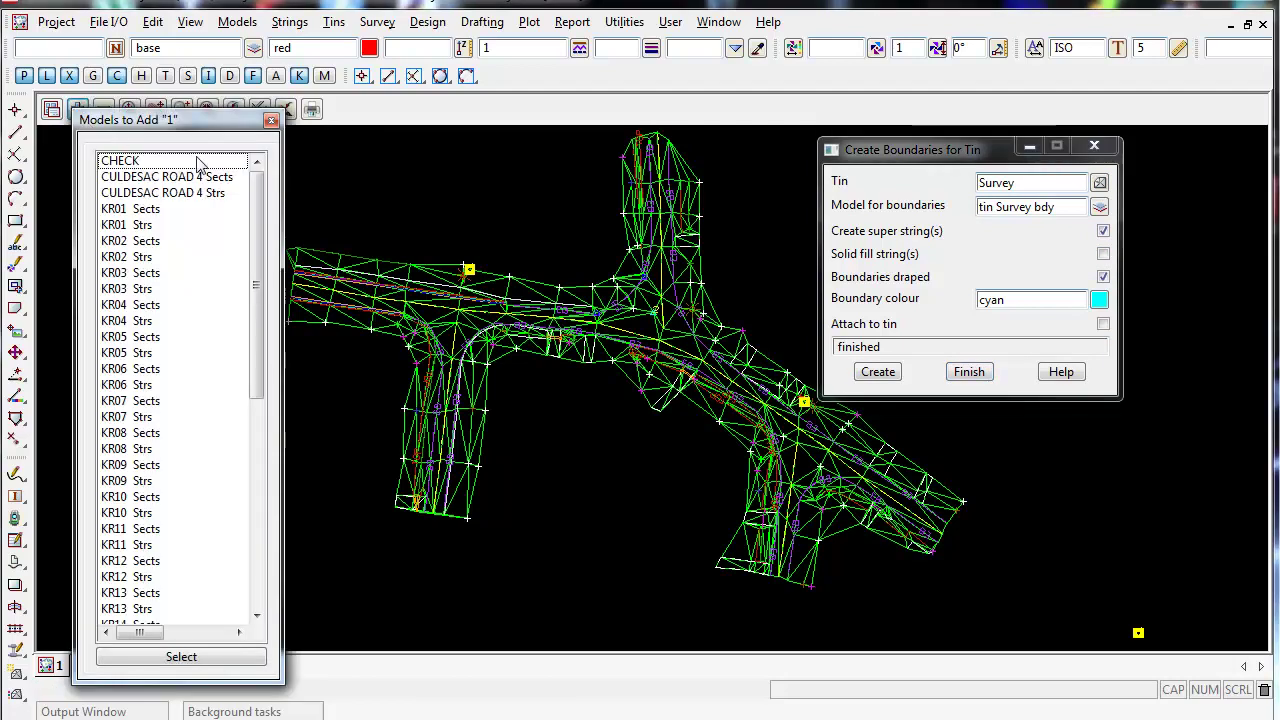
{"action": "scroll", "coordinate": [230, 404], "scroll_direction": "down", "scroll_amount": 9}
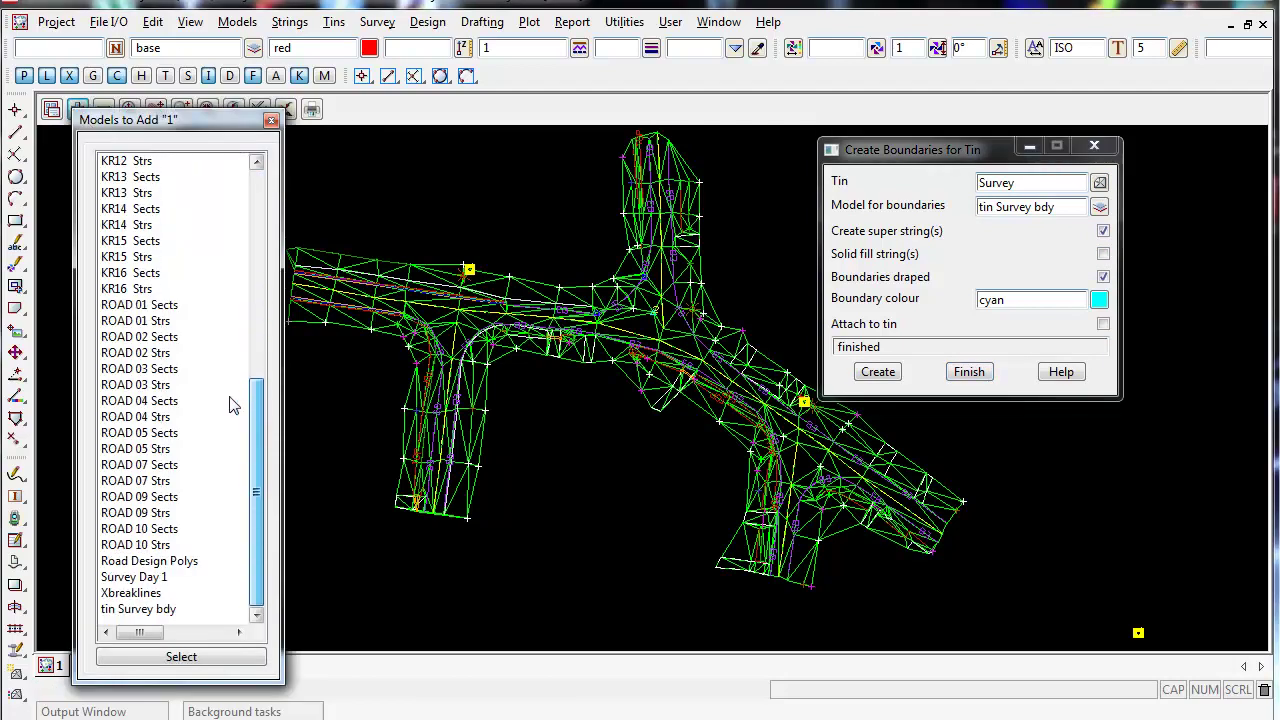
{"action": "double_click", "coordinate": [150, 610]}
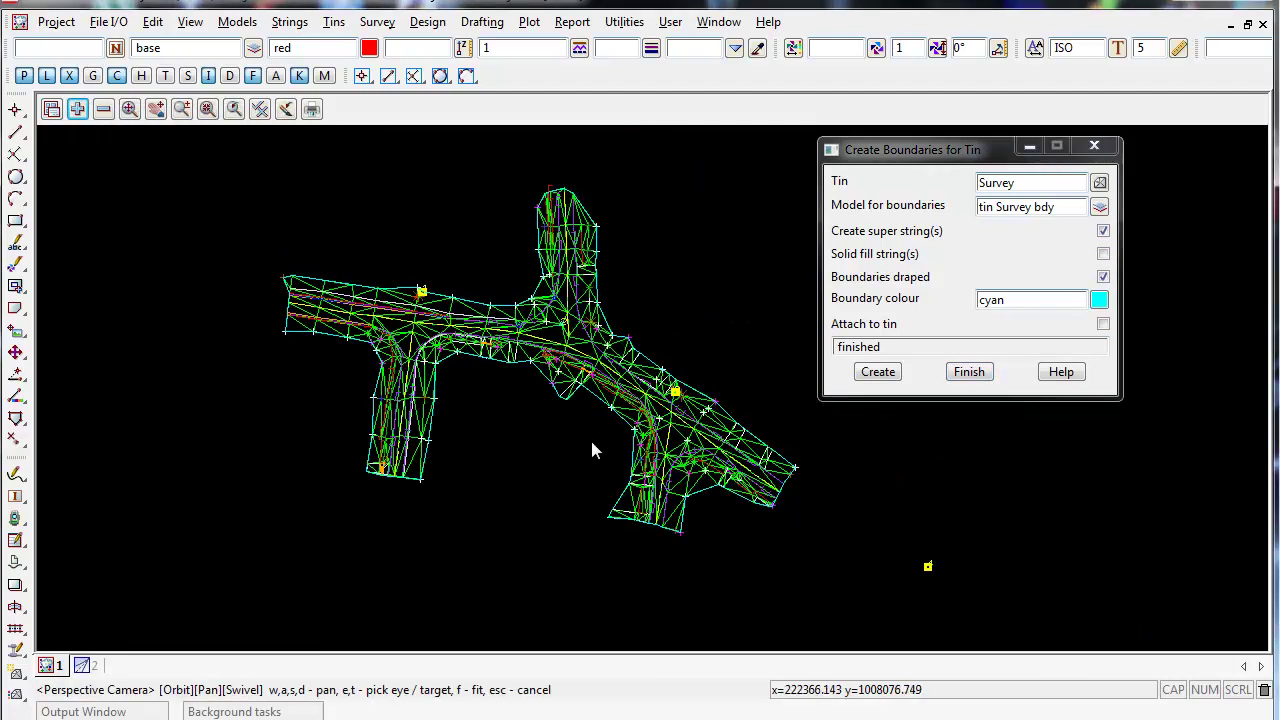
{"action": "scroll", "coordinate": [590, 400], "scroll_direction": "up", "scroll_amount": 3}
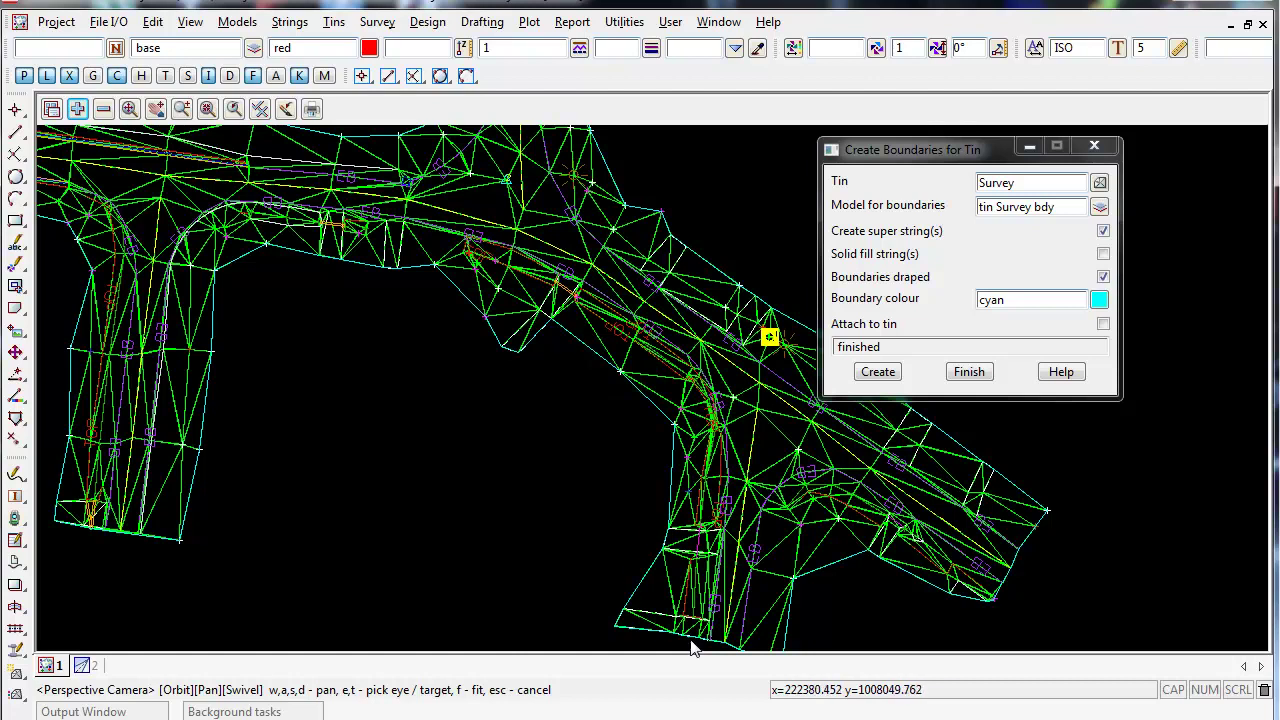
{"action": "scroll", "coordinate": [832, 572], "scroll_direction": "down", "scroll_amount": 3}
{"action": "scroll", "coordinate": [700, 450], "scroll_direction": "up", "scroll_amount": 1}
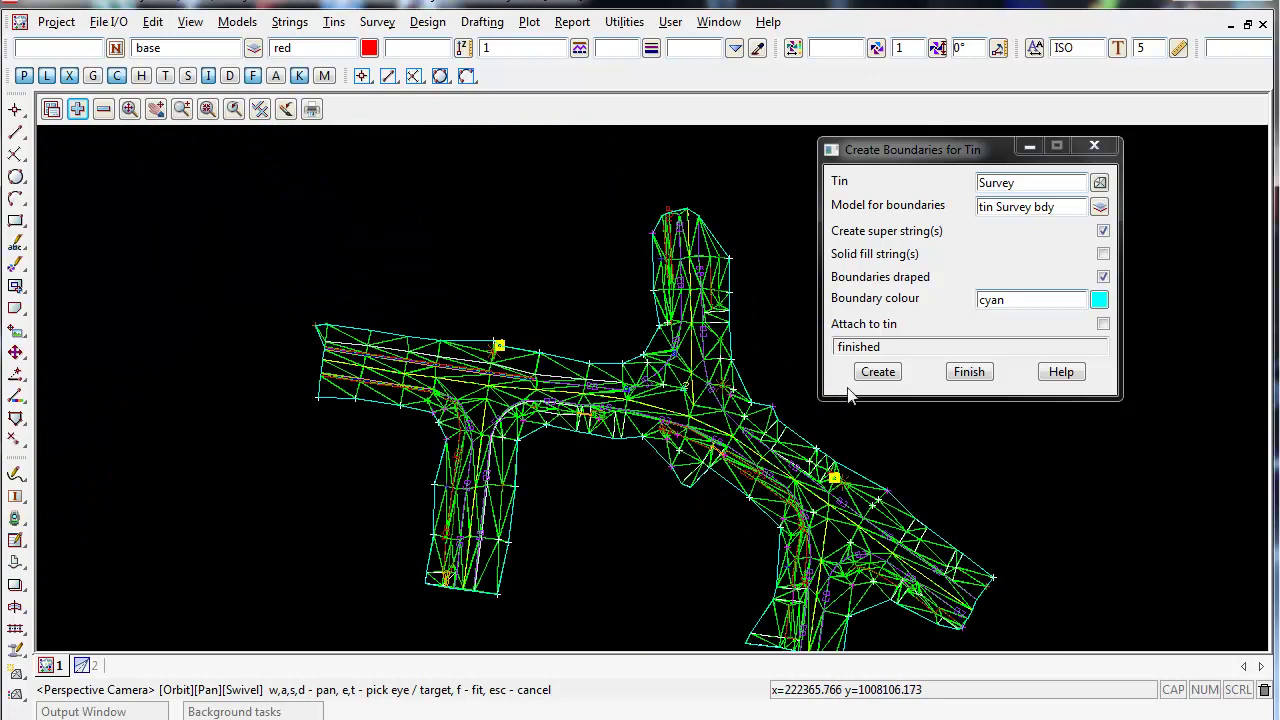
- Finish and close the Create Boundaries for Tin dialog
{"action": "left_click", "coordinate": [968, 372]}
{"action": "scroll", "coordinate": [488, 289], "scroll_direction": "down", "scroll_amount": 2}
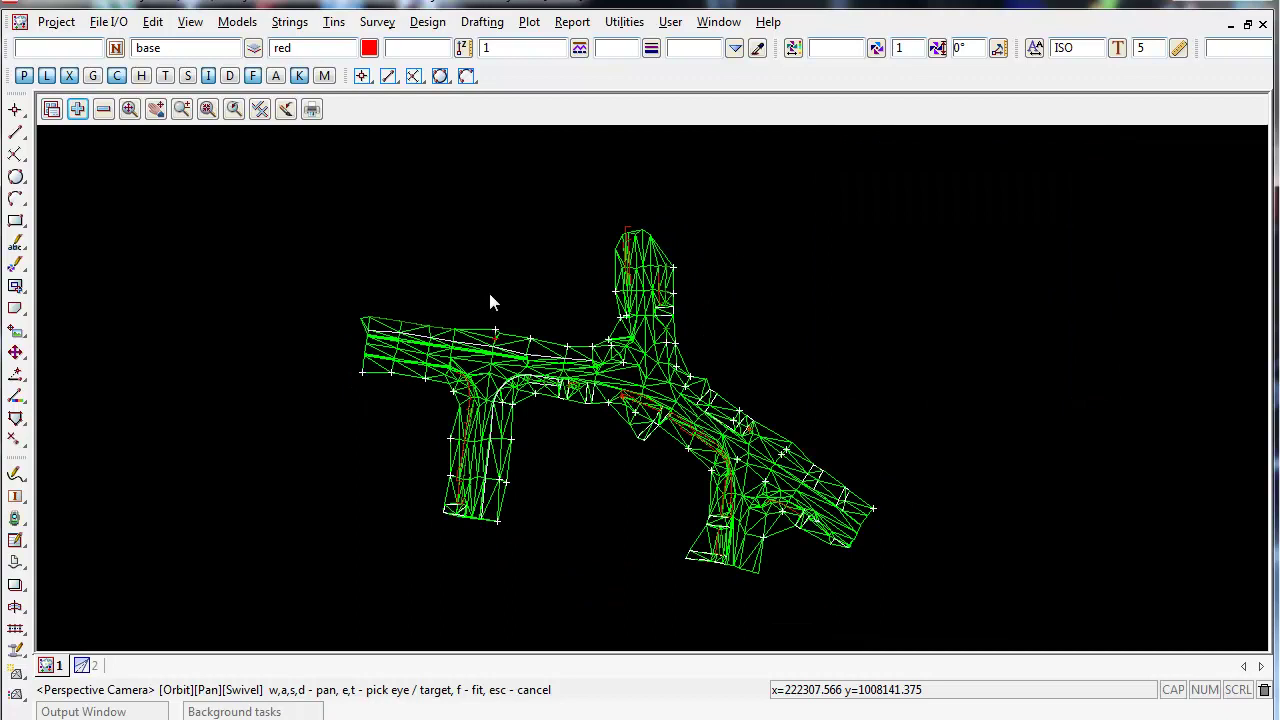
{"action": "scroll", "coordinate": [749, 484], "scroll_direction": "up", "scroll_amount": 2}
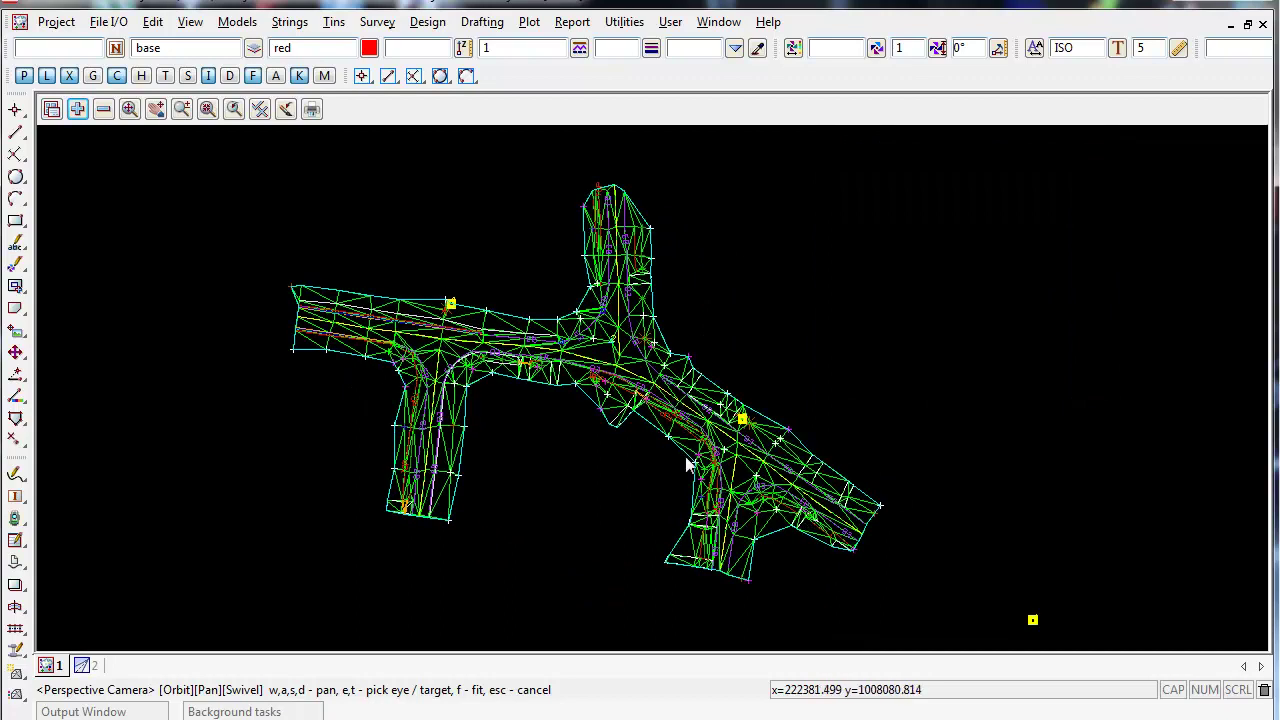
- Open Tins > Edit > Tin retriangulation and choose the Survey TIN
{"action": "left_click", "coordinate": [334, 22]}
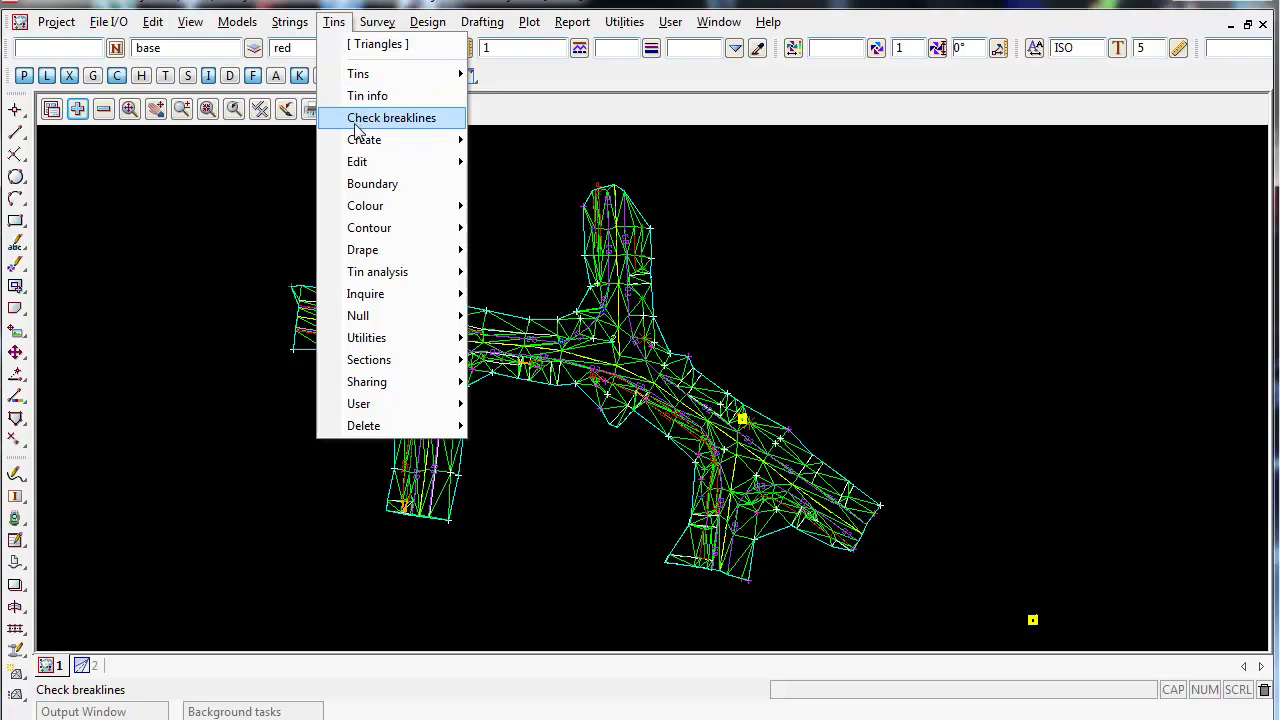
{"action": "mouse_move", "coordinate": [383, 167]}
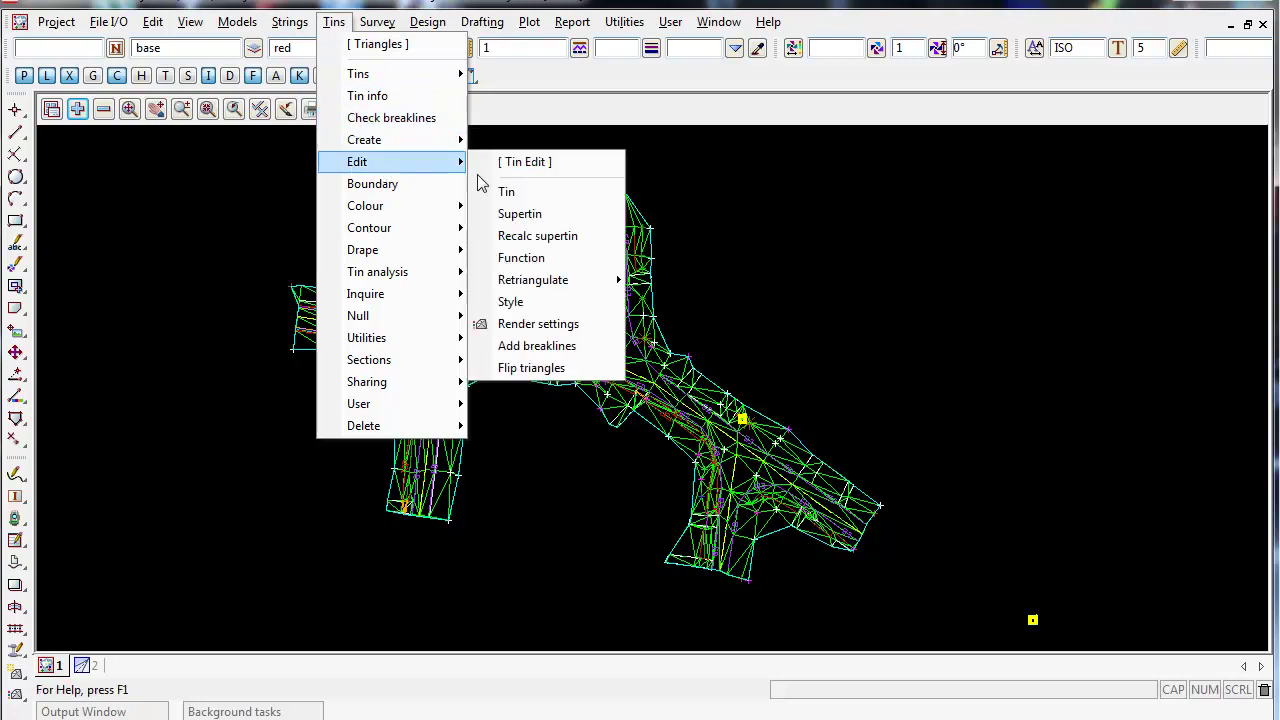
{"action": "left_click", "coordinate": [533, 192]}
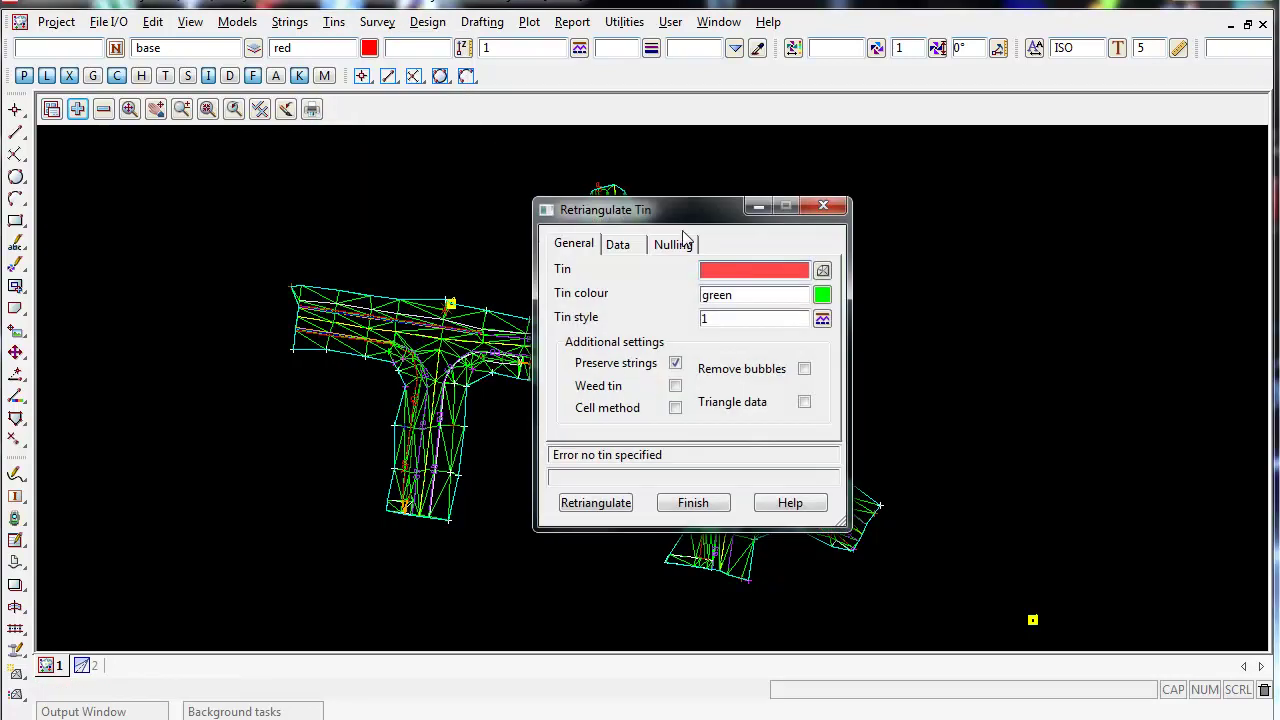
{"action": "left_click_drag", "start_coordinate": [688, 212], "coordinate": [988, 107]}
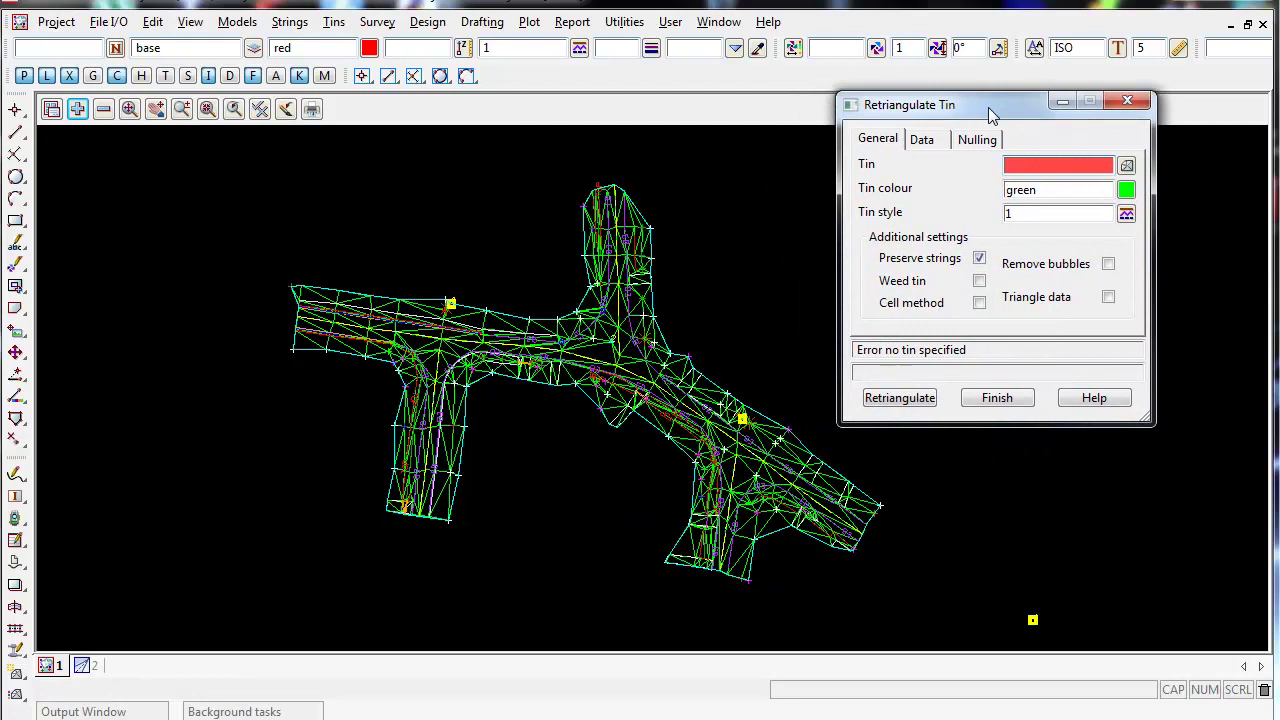
{"action": "left_click", "coordinate": [1126, 165]}
{"action": "left_click", "coordinate": [1175, 231]}
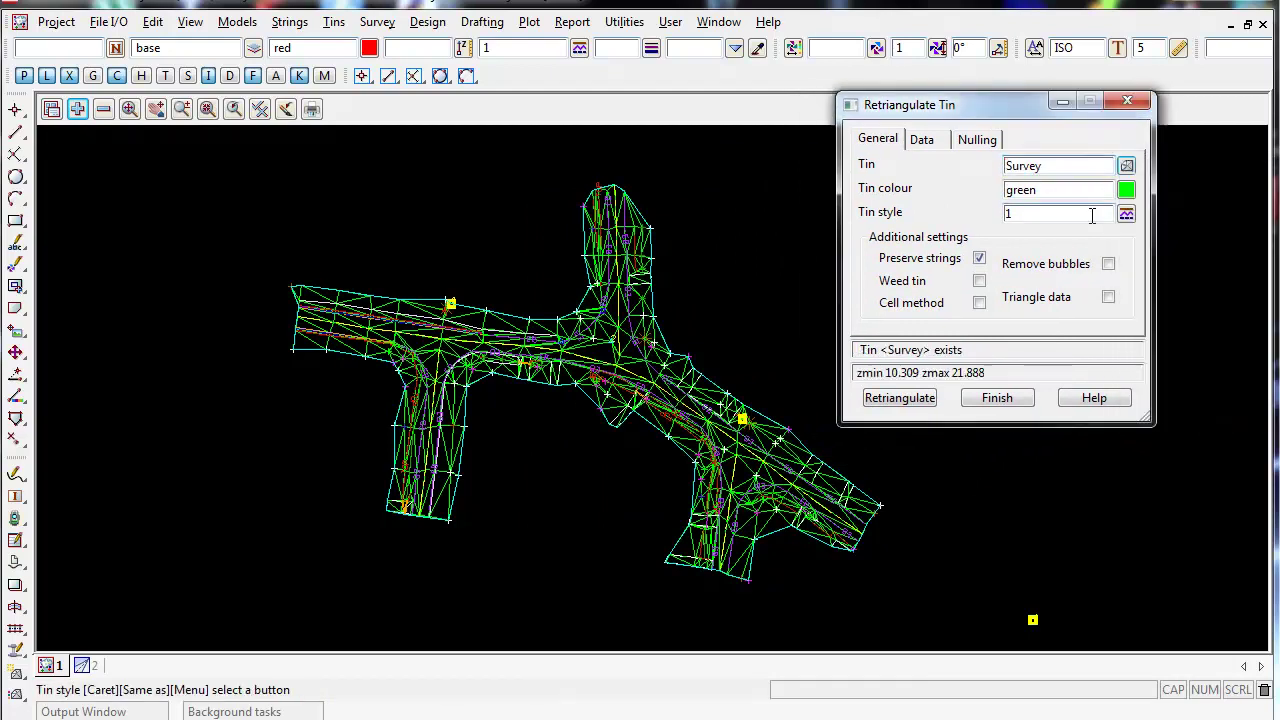
- Check the Data tab, then delete the Length nulling value 40
{"action": "left_click", "coordinate": [922, 140]}
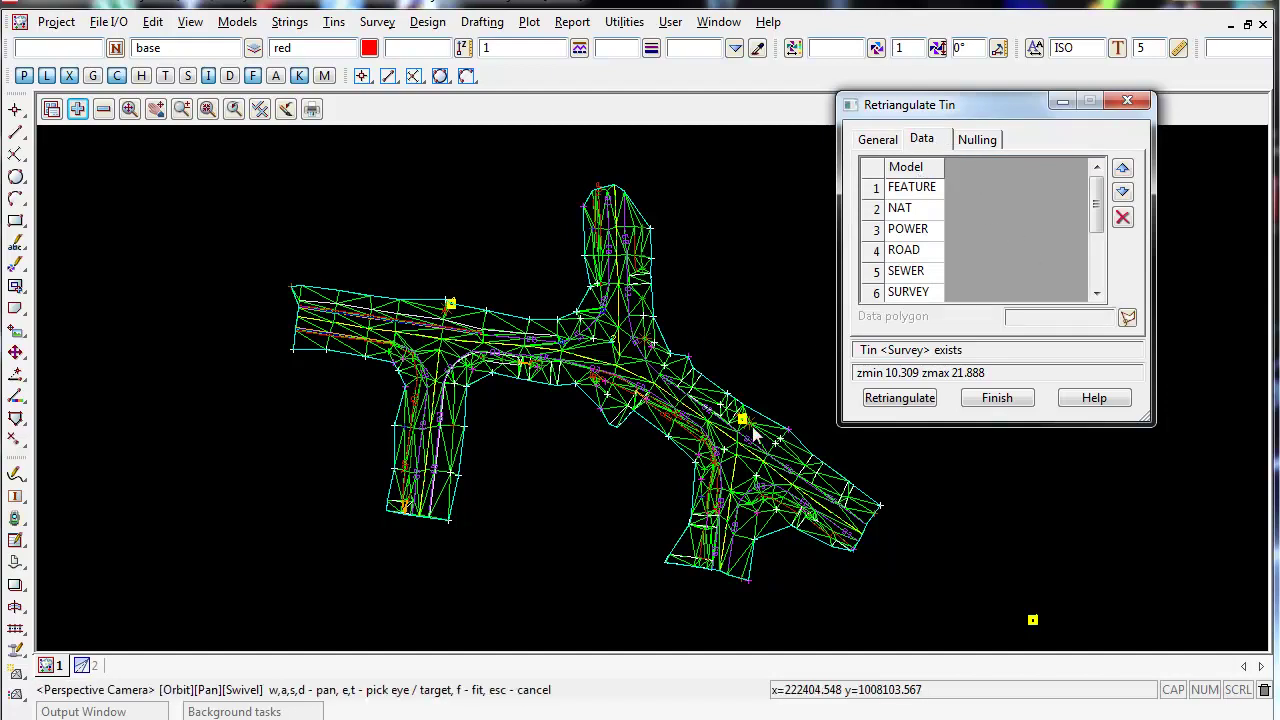
{"action": "left_click", "coordinate": [977, 140]}
{"action": "left_click", "coordinate": [1100, 189]}
{"action": "key", "text": "BackSpace"}
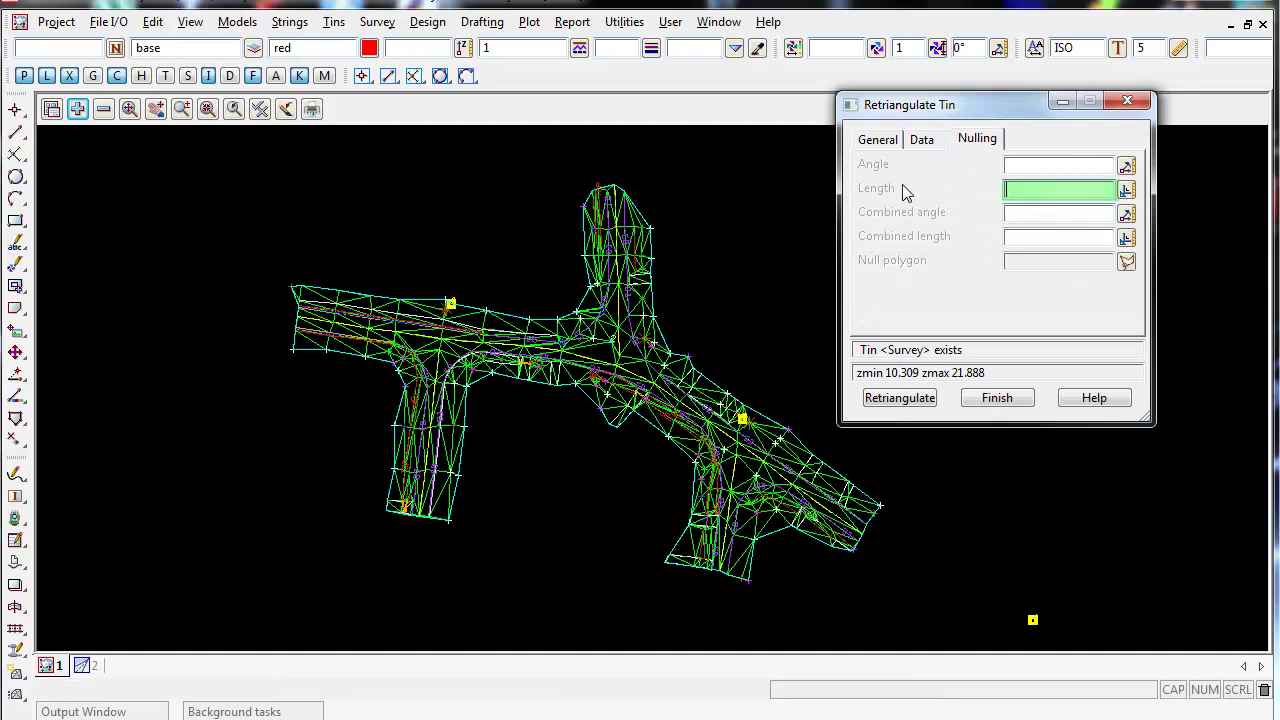
- Retriangulate Survey without length nulling and orbit to see the long bridging triangles
{"action": "left_click", "coordinate": [899, 401]}
{"action": "middle_click_drag", "start_coordinate": [760, 460], "coordinate": [786, 443]}
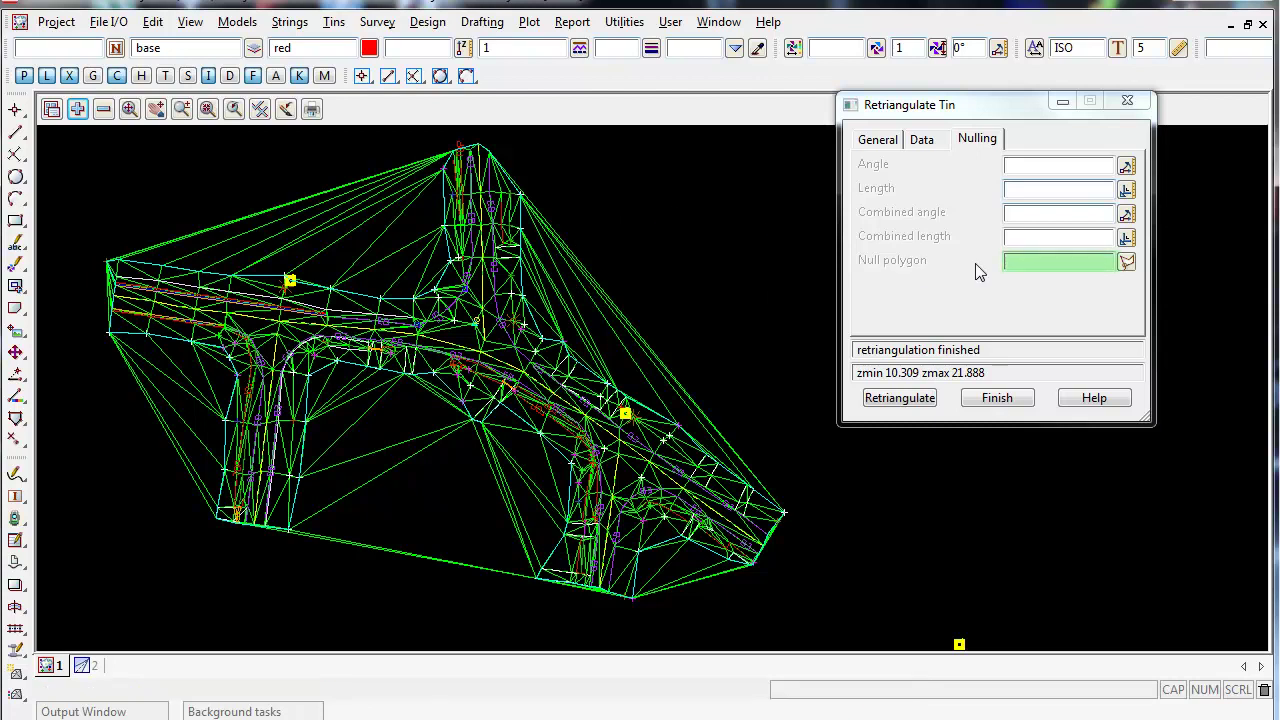
- Pick 'boundary strings 1' as the null polygon and retriangulate the Survey TIN
{"action": "left_click", "coordinate": [1126, 261]}
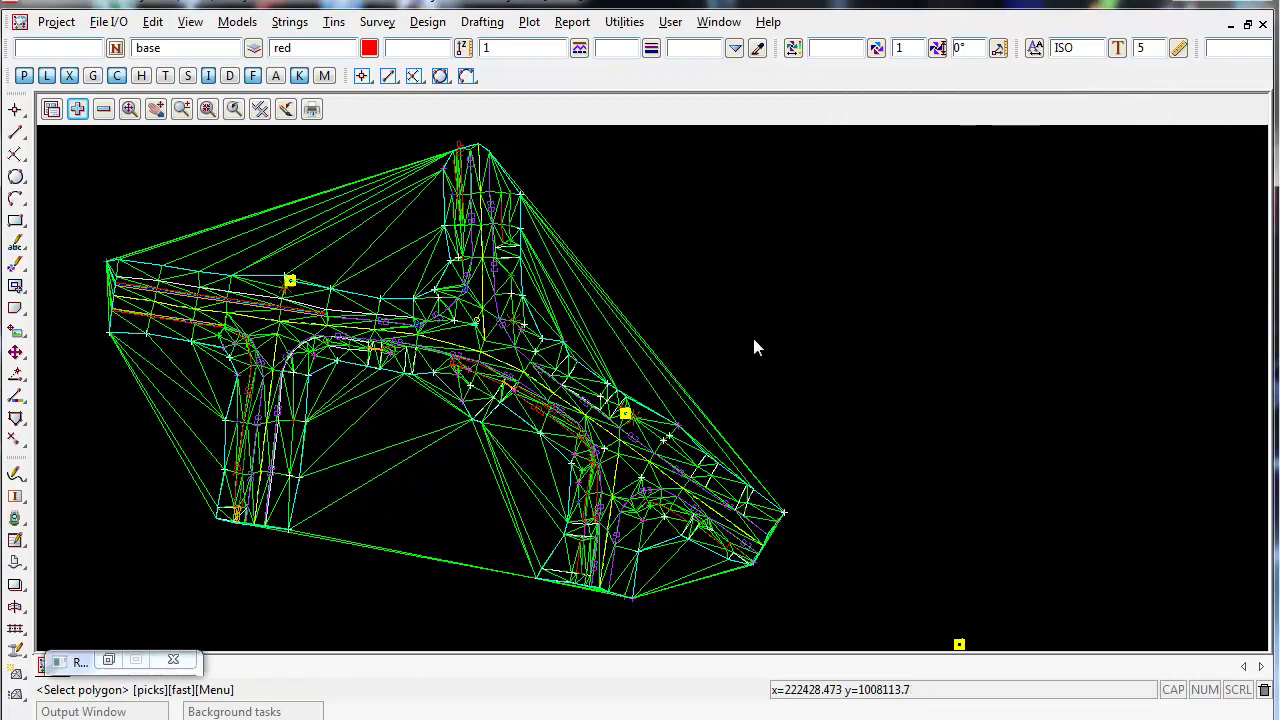
{"action": "left_click", "coordinate": [521, 278]}
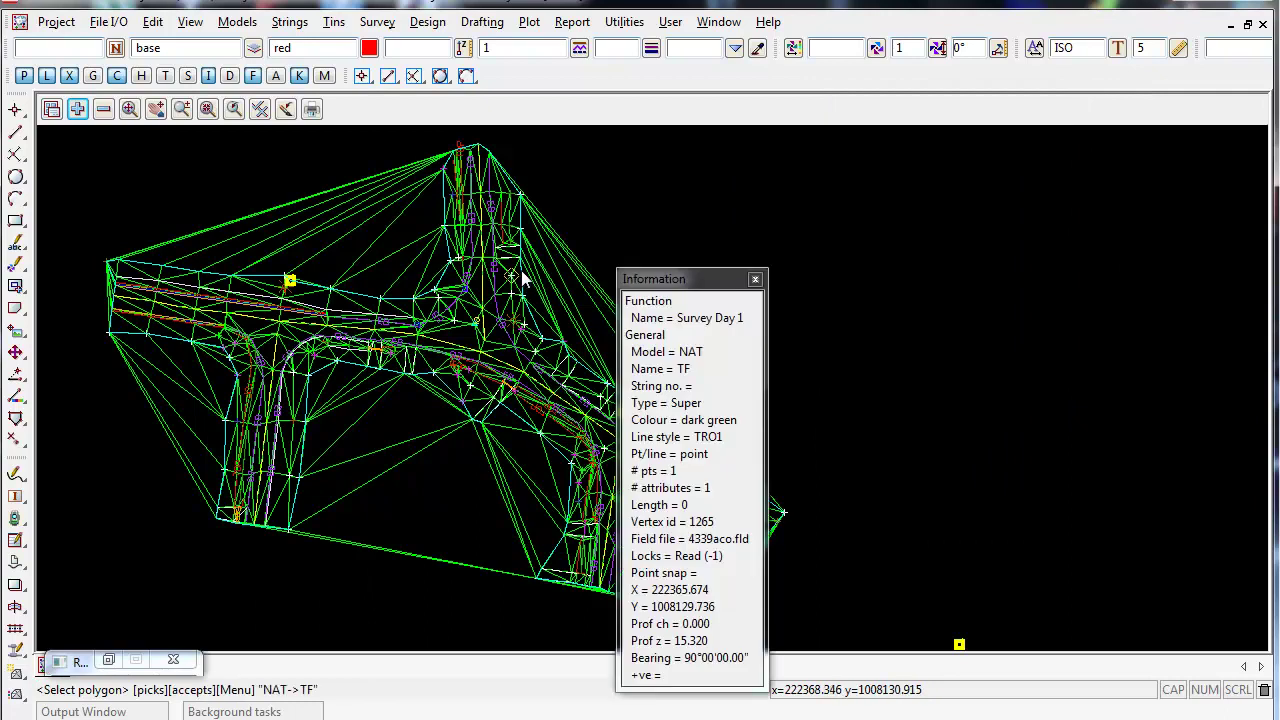
{"action": "left_click", "coordinate": [521, 278]}
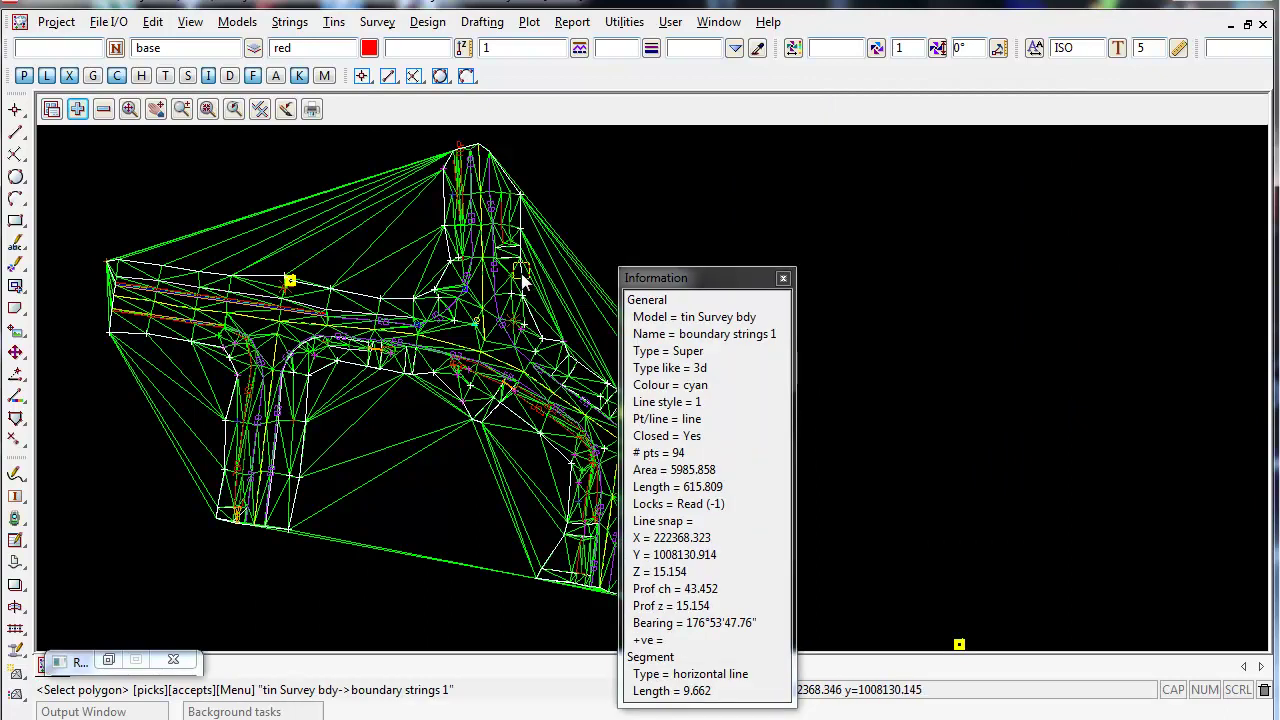
{"action": "middle_click", "coordinate": [521, 278]}
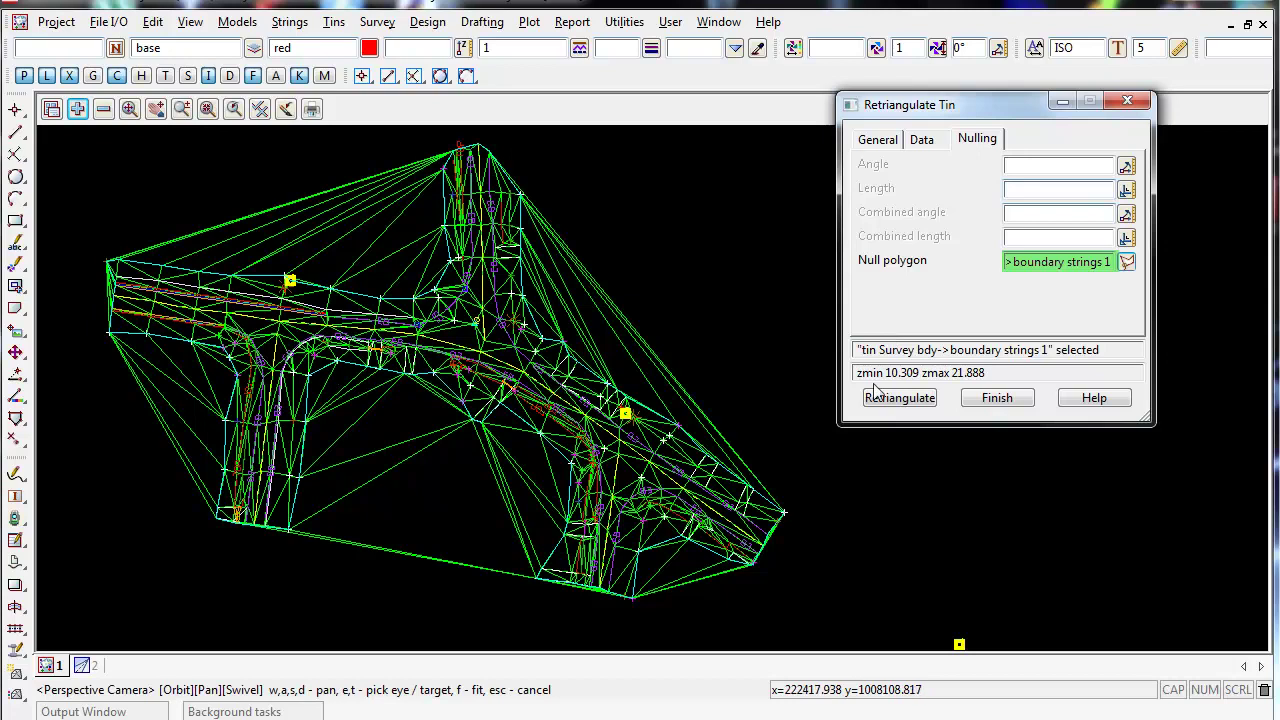
{"action": "left_click", "coordinate": [920, 400]}
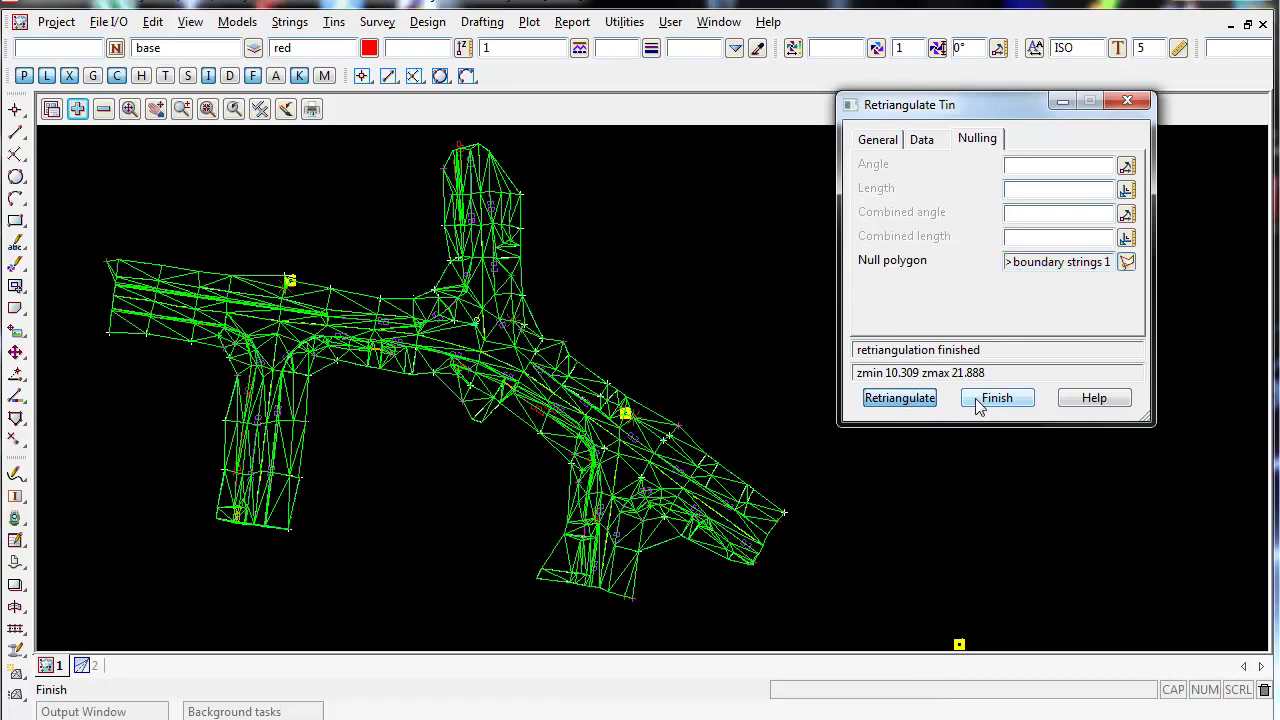
{"action": "scroll", "coordinate": [595, 300], "scroll_direction": "up", "scroll_amount": 3}
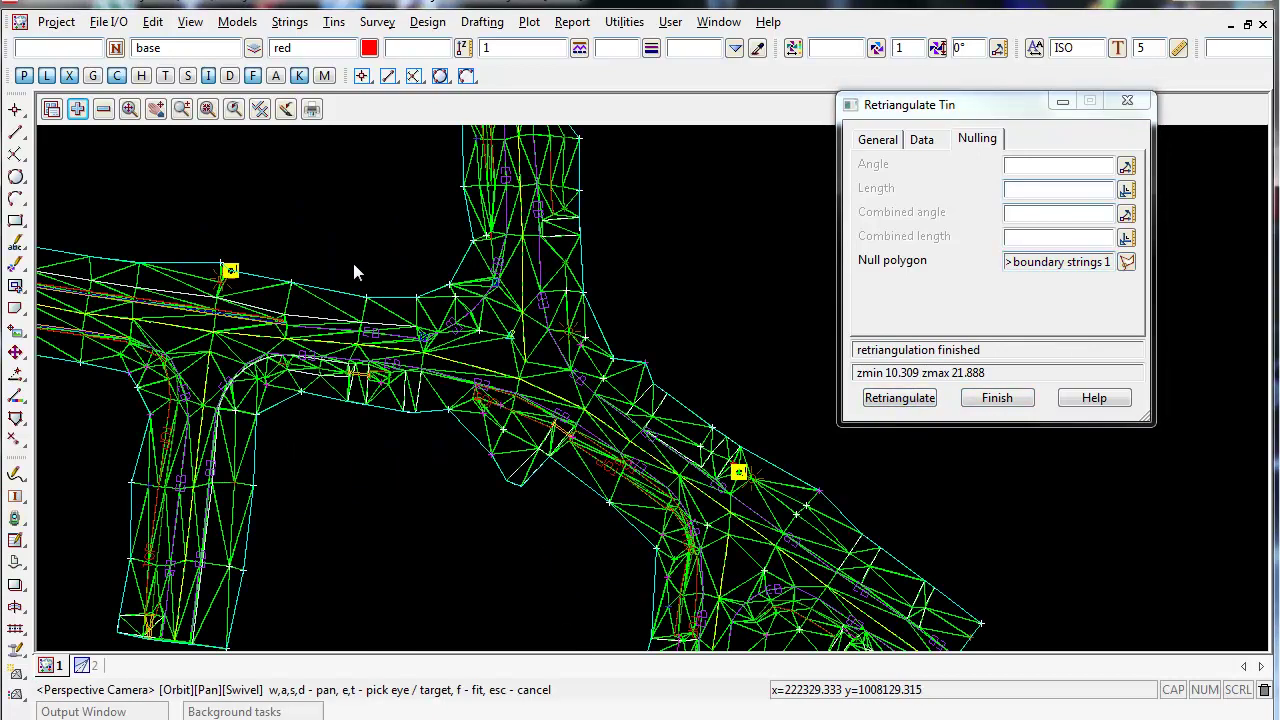